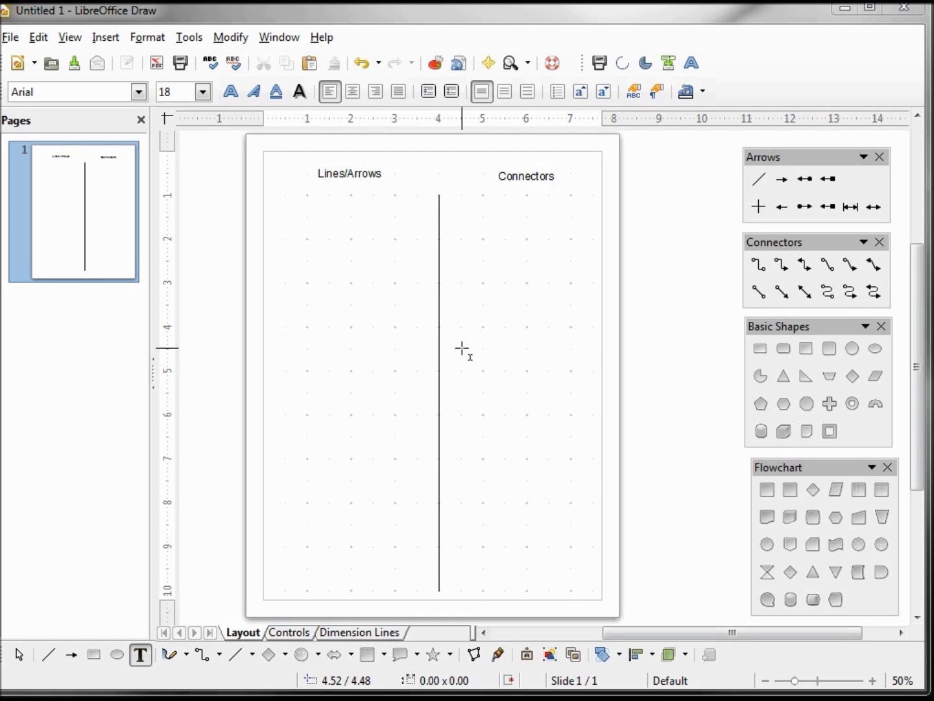
- Turn on Snap to grid and a visible grid at 1.00" resolution in Draw's grid options
left_click(193, 39)
left_click(225, 248)
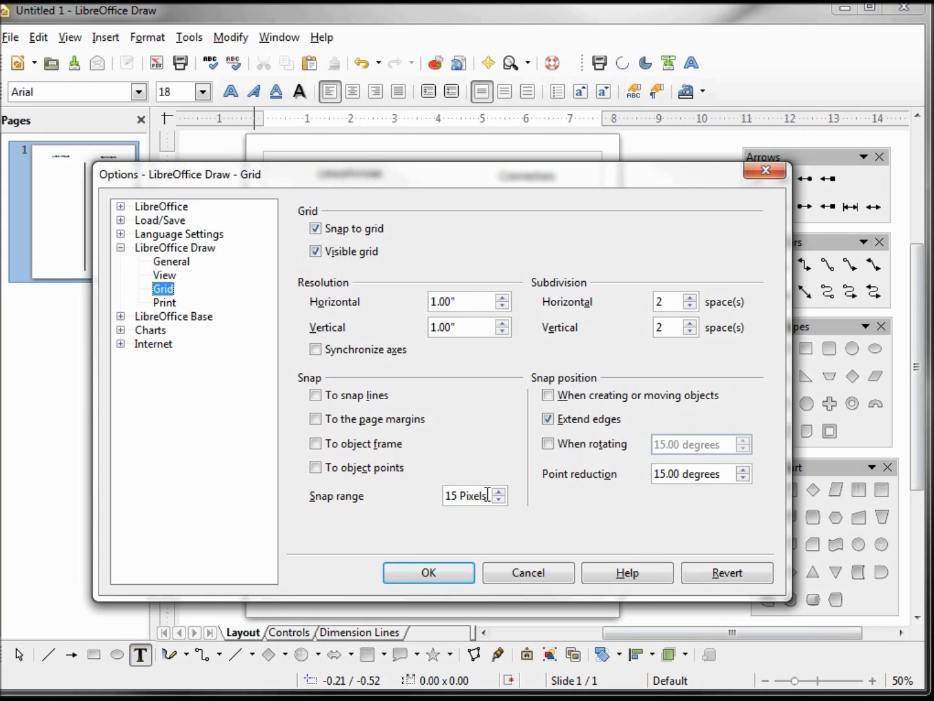
left_click(428, 570)
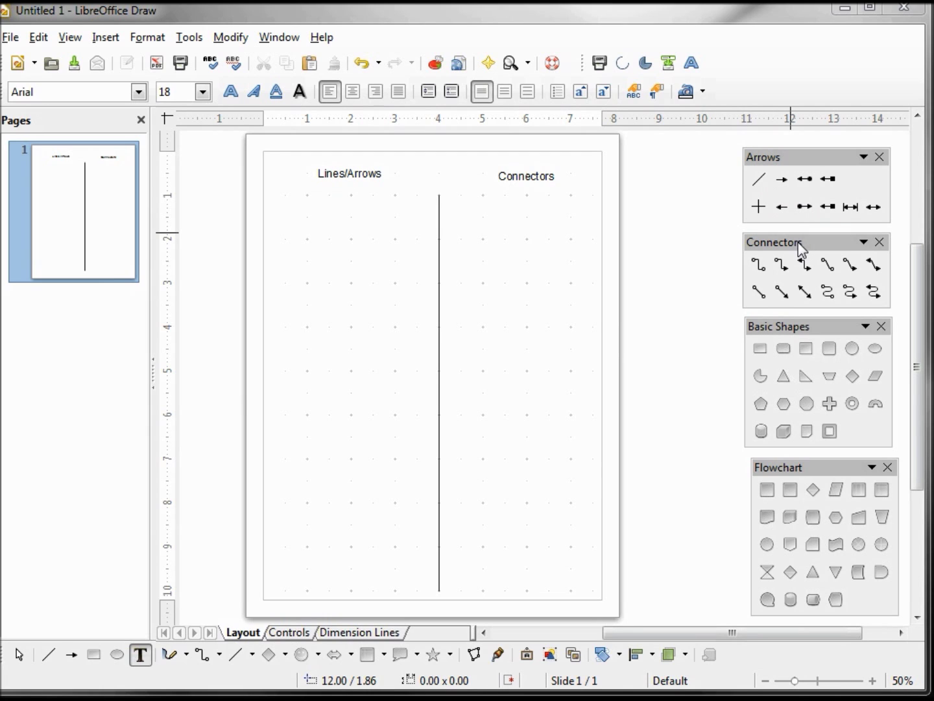
- Draw a horizontal arrow line under Lines/Arrows and a matching straight arrow connector under Connectors
left_click(784, 181)
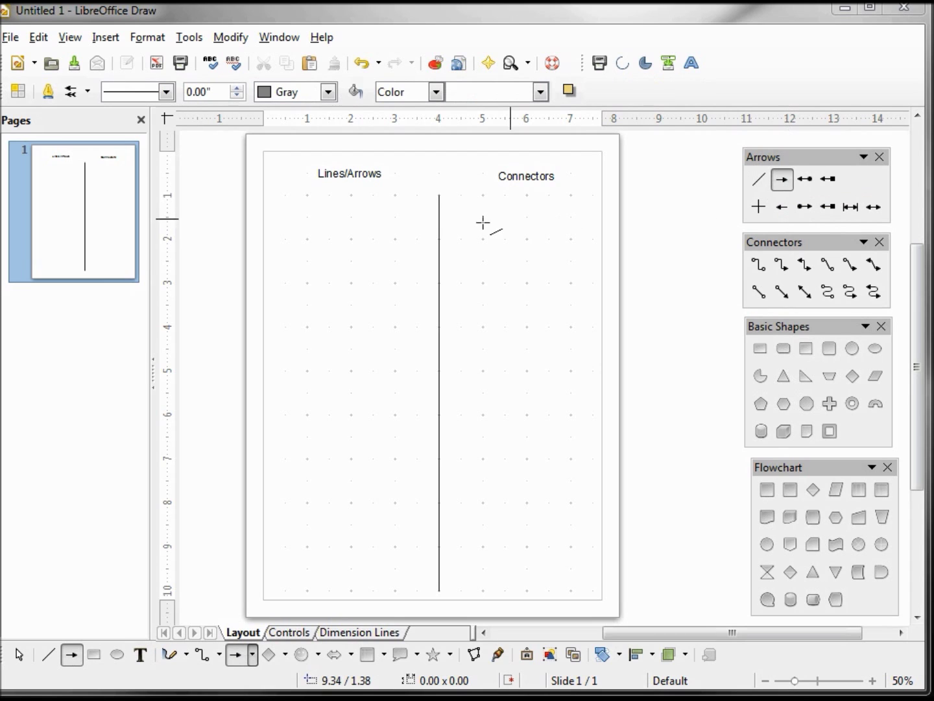
left_click_drag(313, 201, 389, 201)
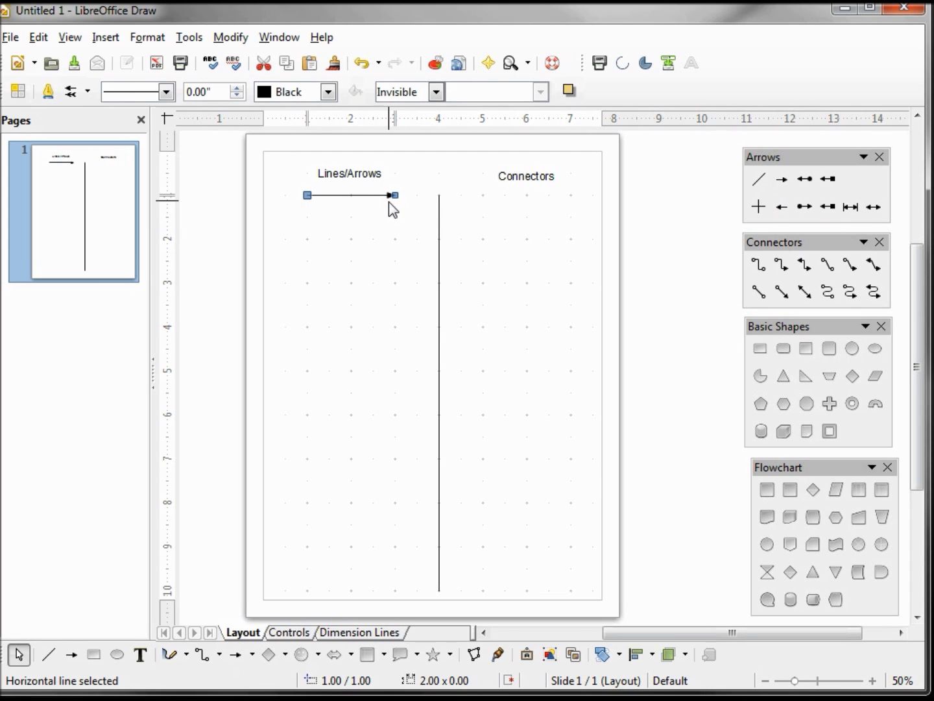
left_click(782, 292)
left_click_drag(493, 205, 563, 205)
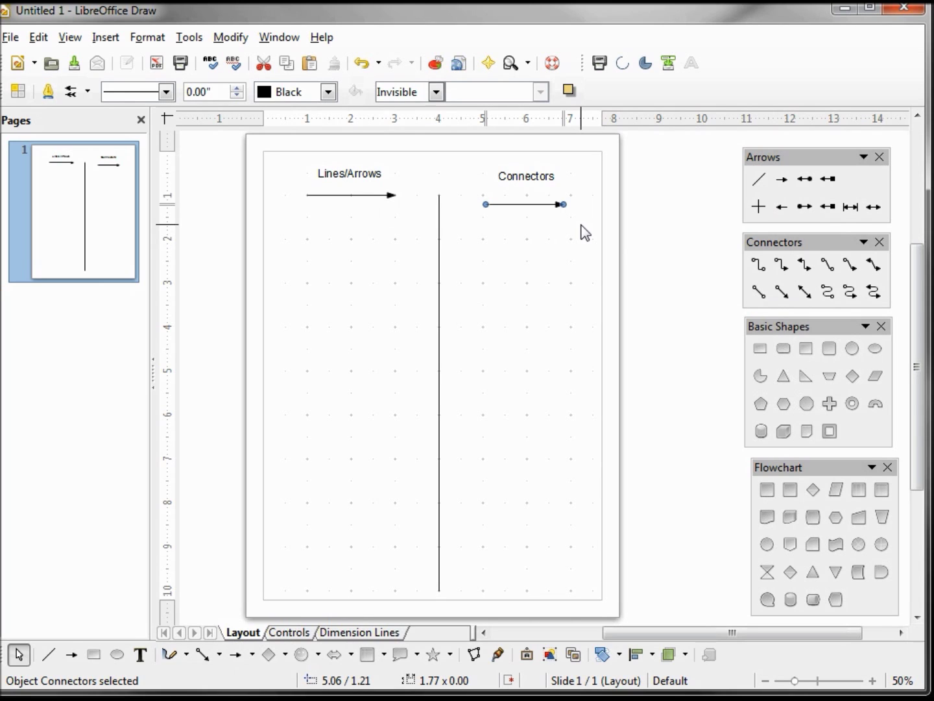
left_click(584, 231)
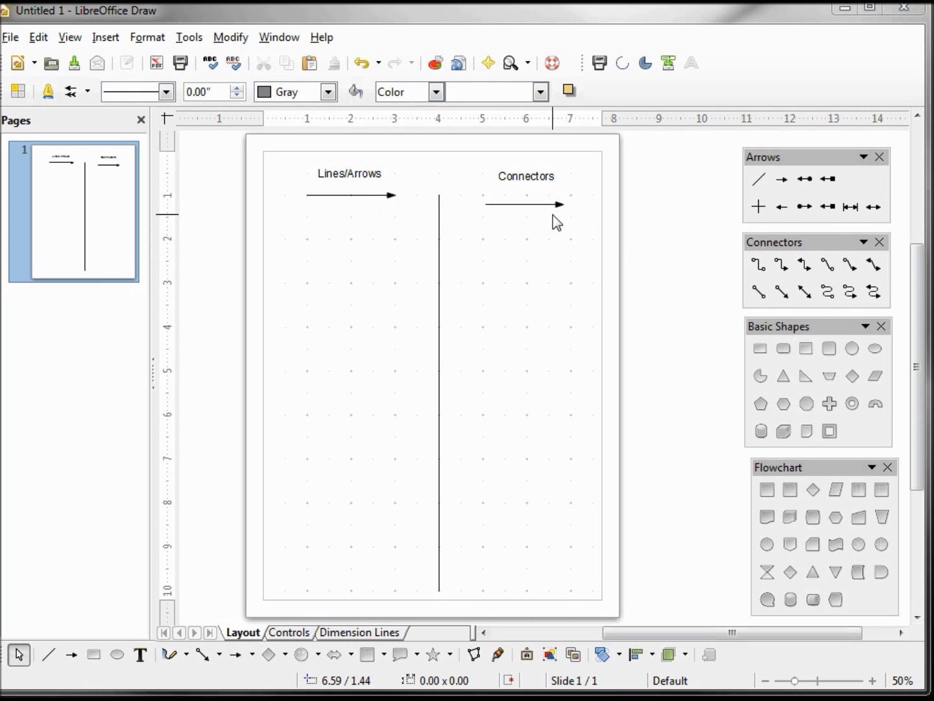
- Draw a diagonal arrow line on the left and a sloping arrow connector under Connectors
left_click(783, 178)
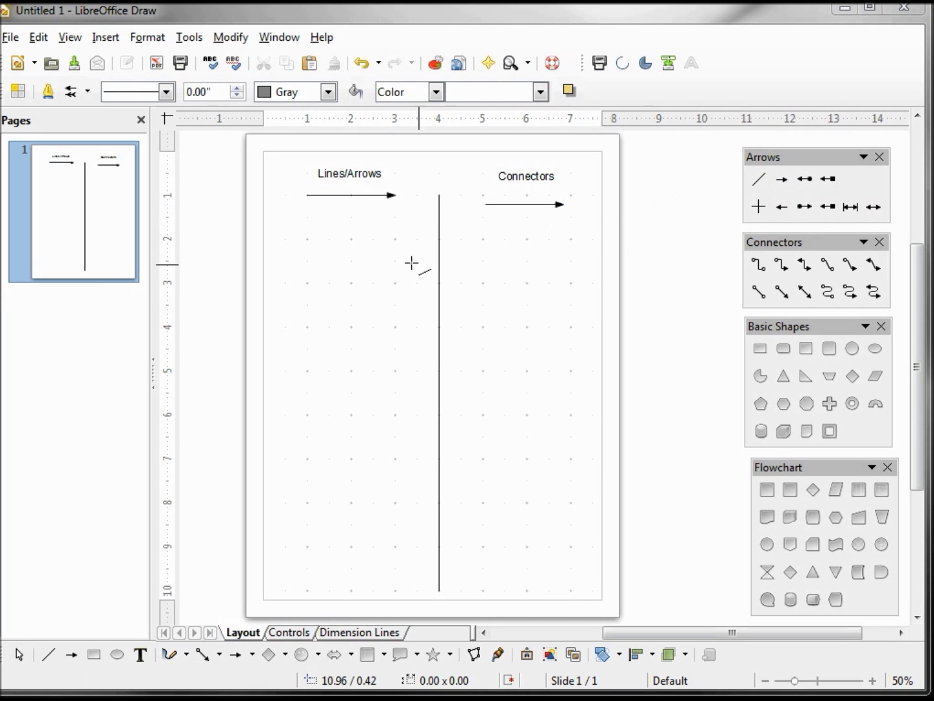
left_click_drag(310, 241, 388, 324)
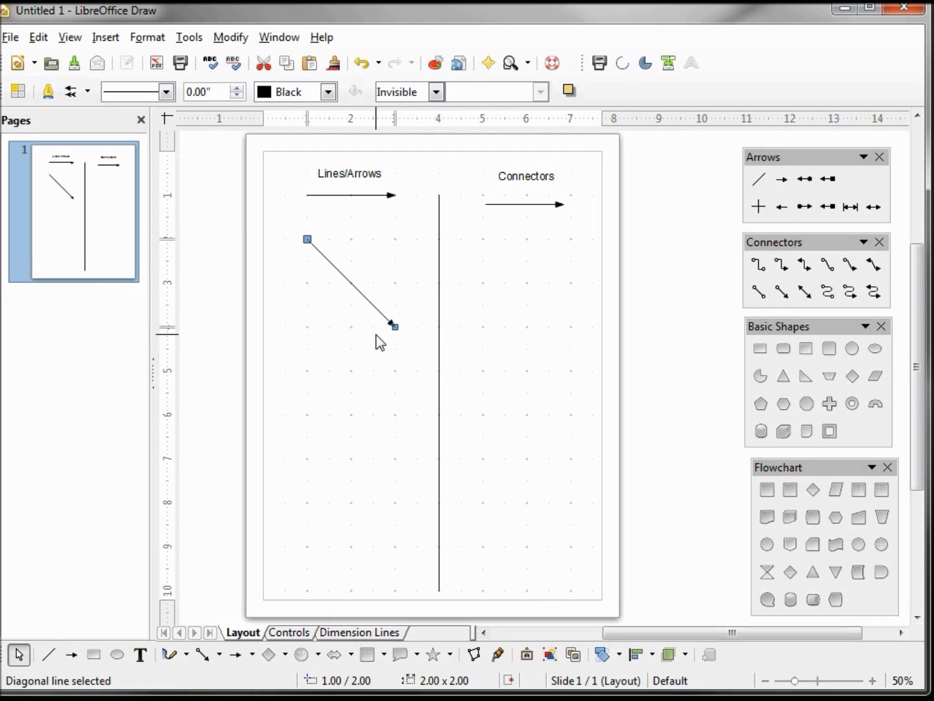
left_click(788, 294)
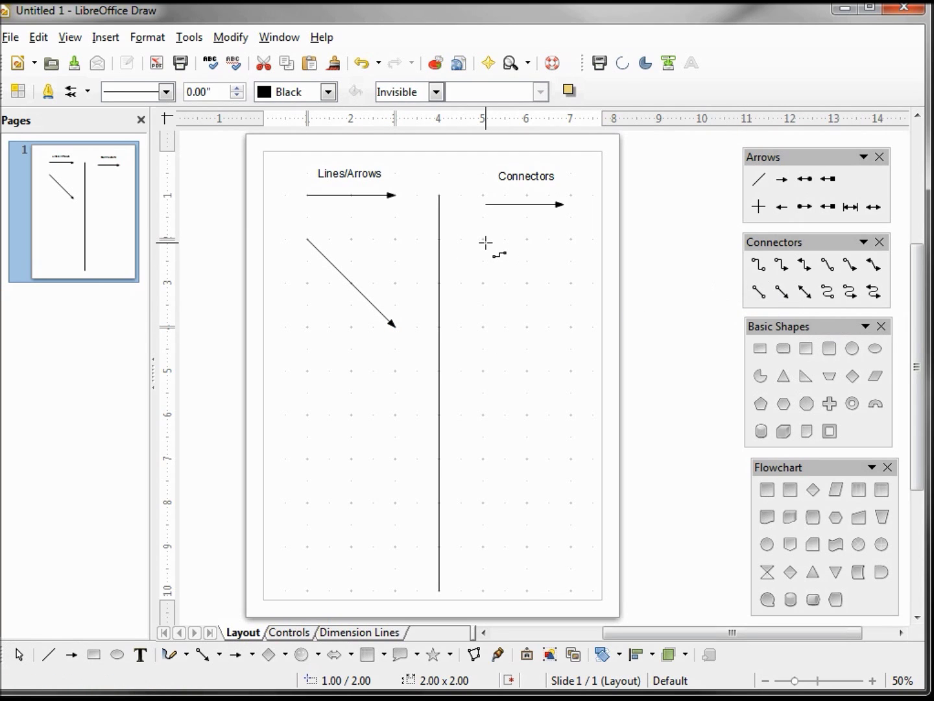
left_click_drag(486, 243, 560, 272)
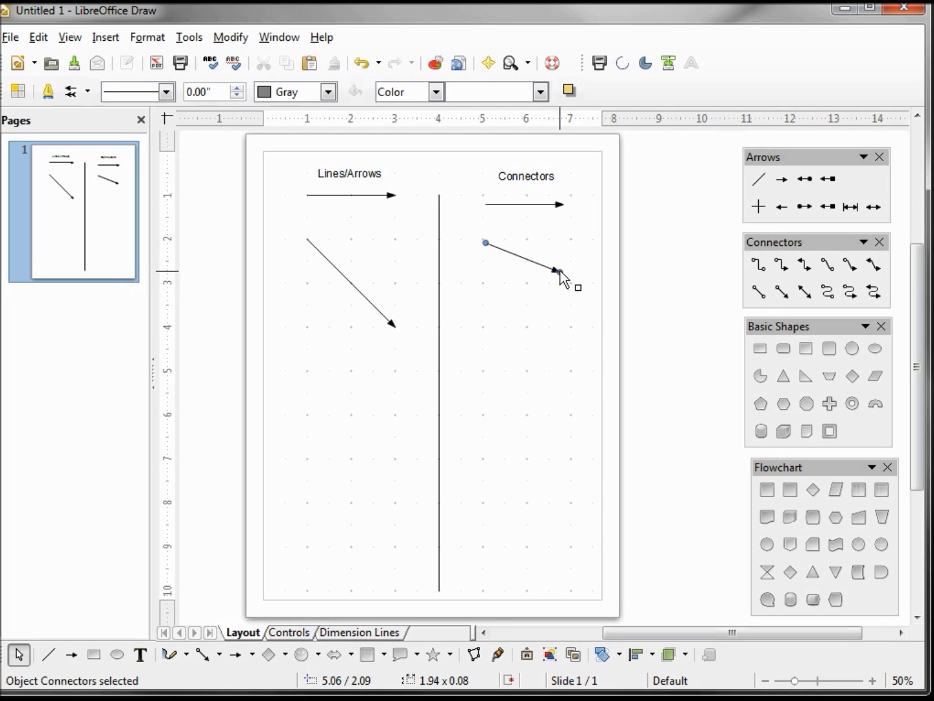
- Add a plain 45° line beside the diagonal arrow
left_click(759, 207)
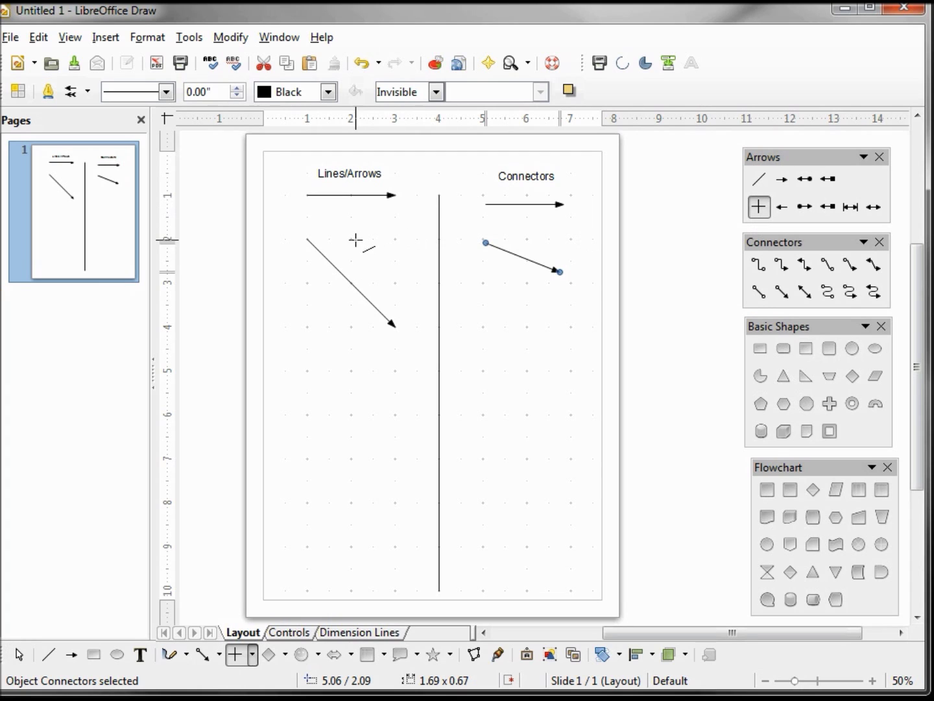
left_click_drag(351, 239, 395, 283)
left_click(504, 245)
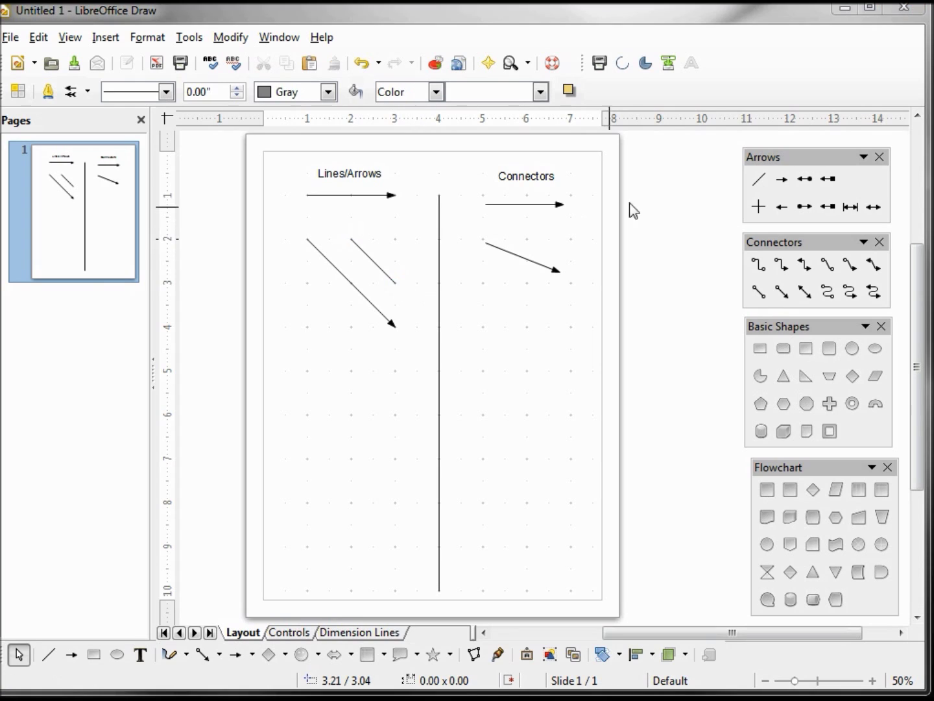
- Draw a short, gently sloping arrow line below the diagonals on the left
left_click(783, 181)
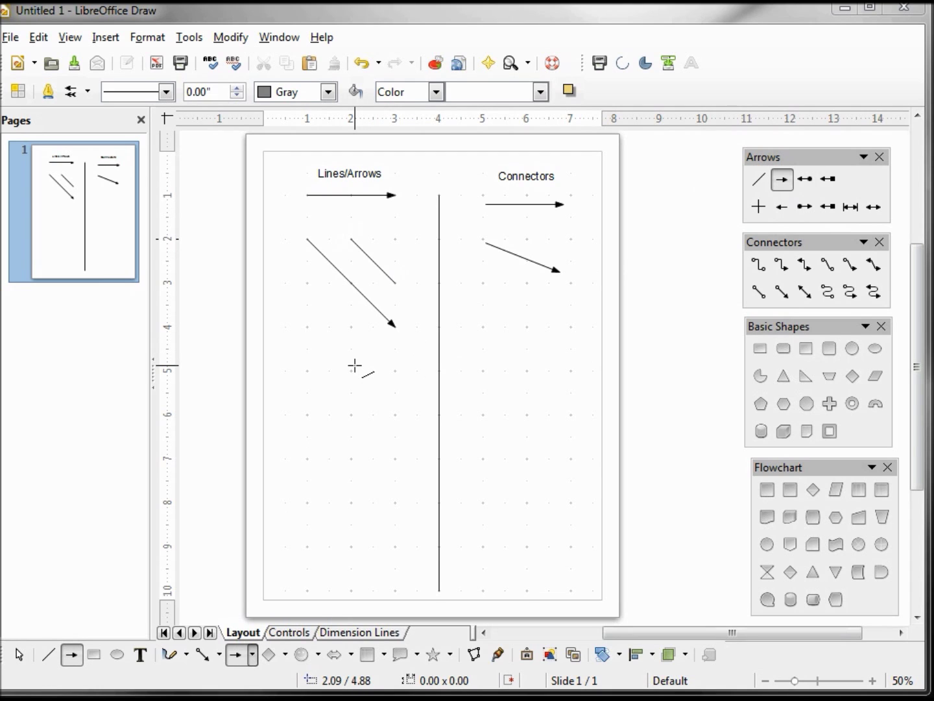
left_click_drag(355, 366, 382, 389)
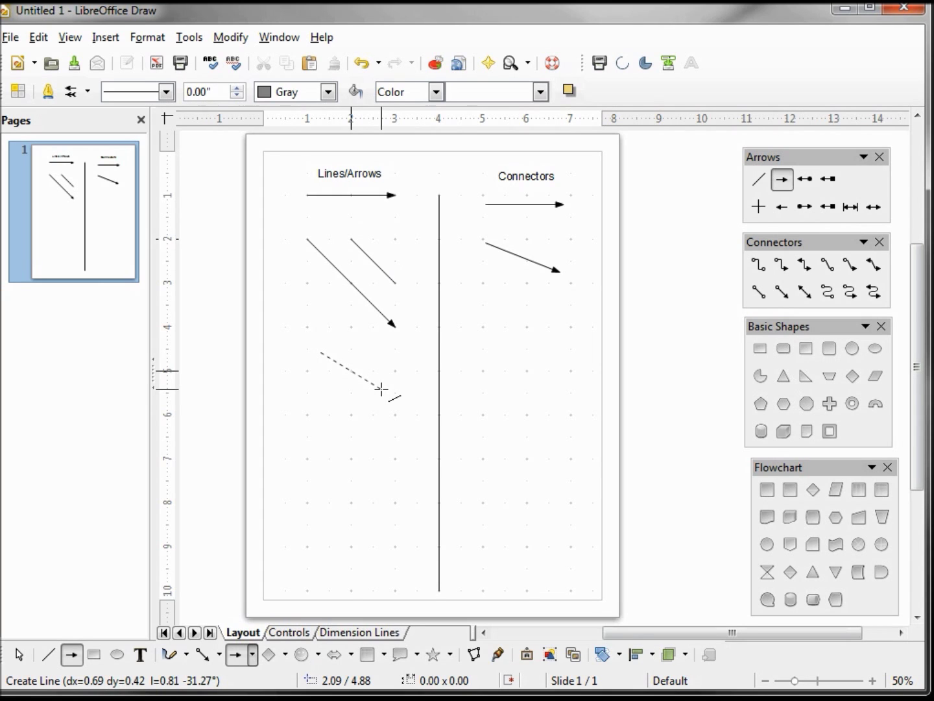
mouse_move(381, 388)
left_mouse_down()
mouse_move(396, 369)
mouse_move(400, 417)
mouse_move(392, 384)
left_mouse_up()
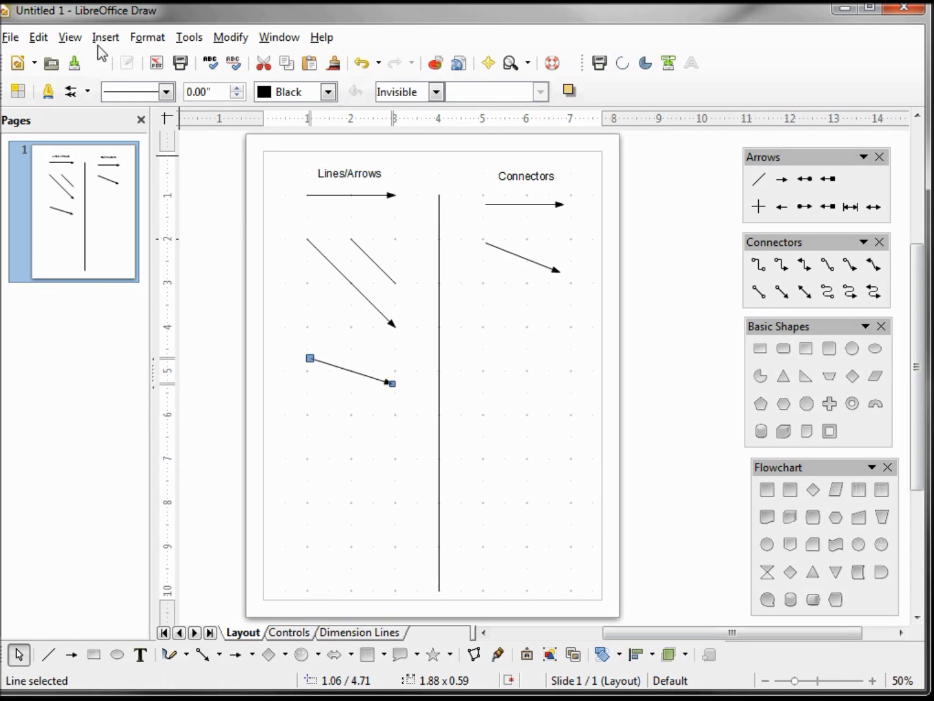
- Turn off Snap to Grid under View > Grid
left_click(73, 38)
mouse_move(105, 225)
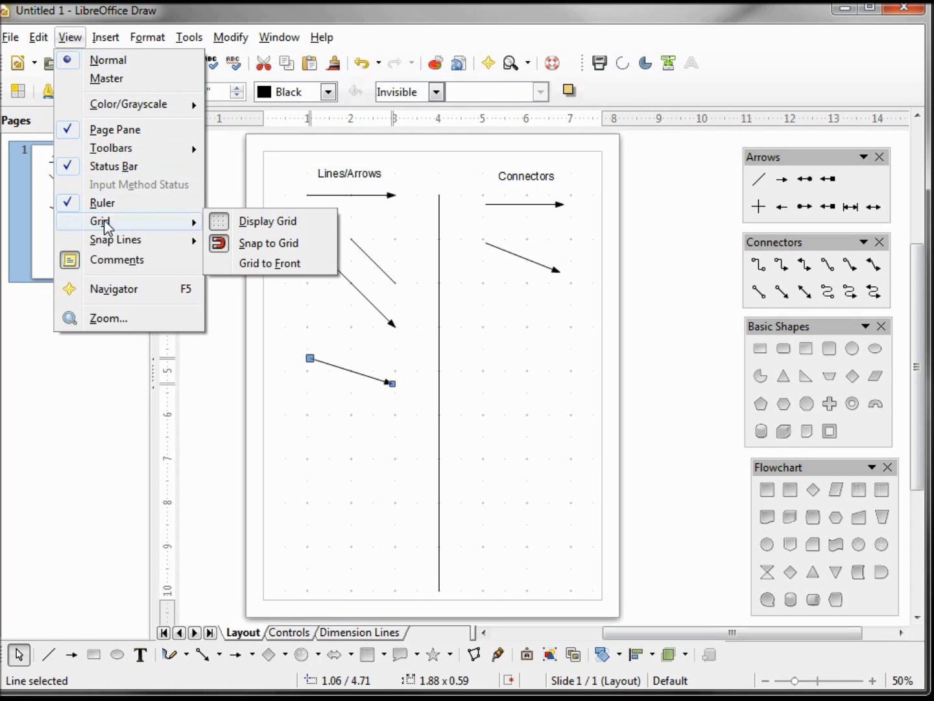
left_click(253, 245)
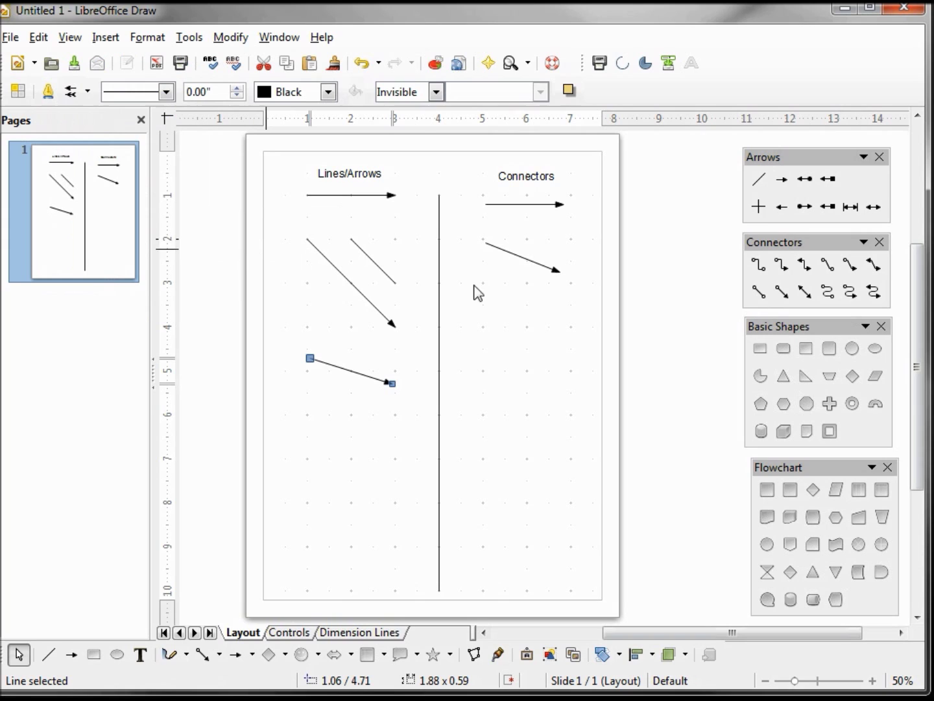
- Draw another sloping arrow line below the previous one on the left
left_click(786, 183)
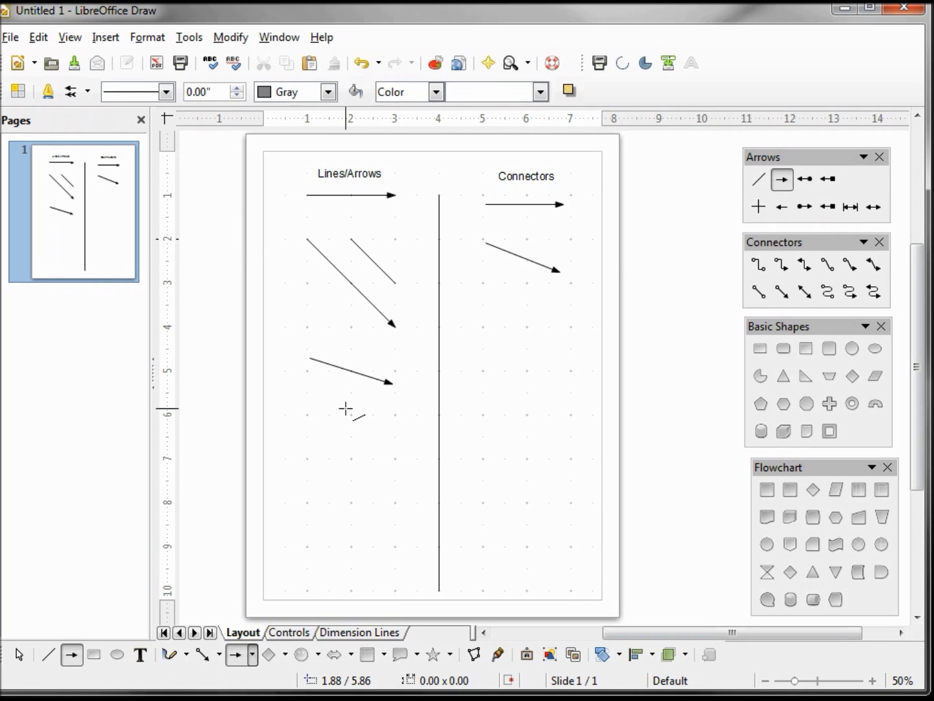
left_click_drag(346, 408, 384, 502)
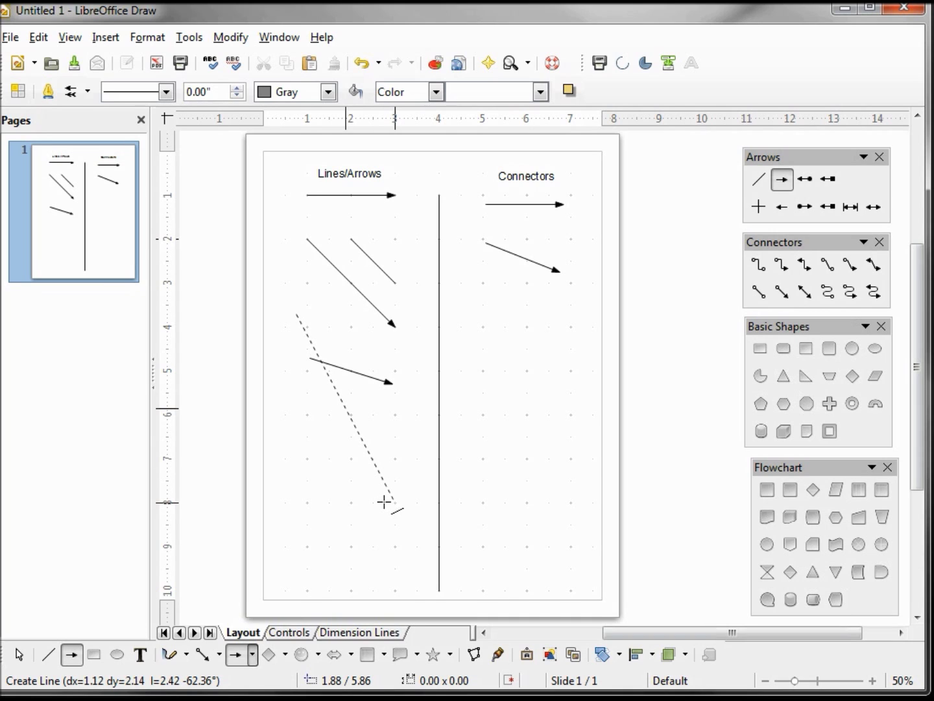
left_click_drag(384, 502, 394, 461)
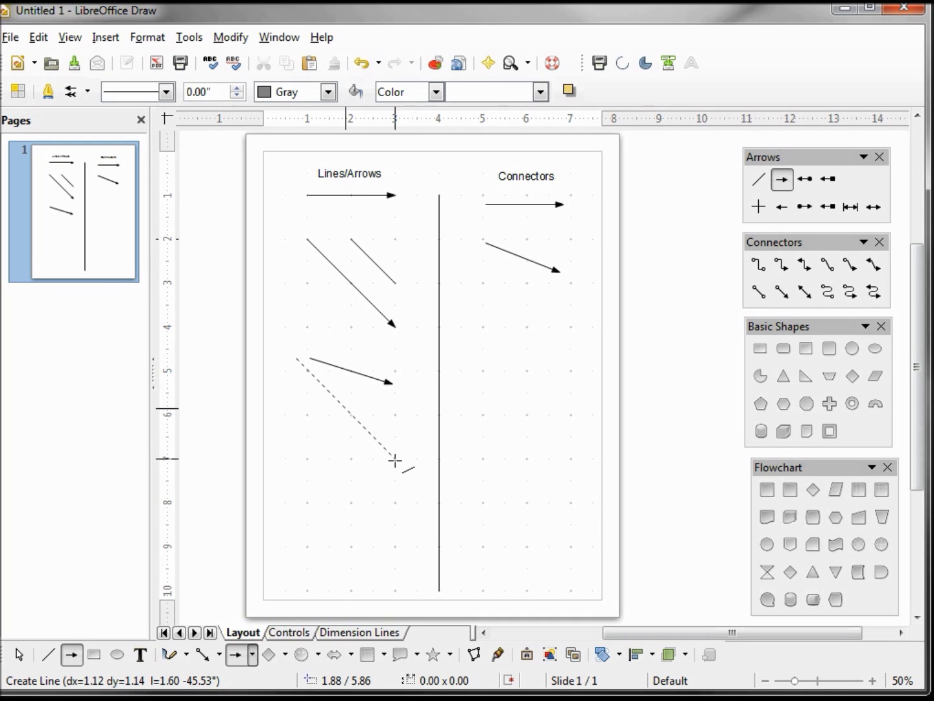
left_click_drag(394, 460, 393, 438)
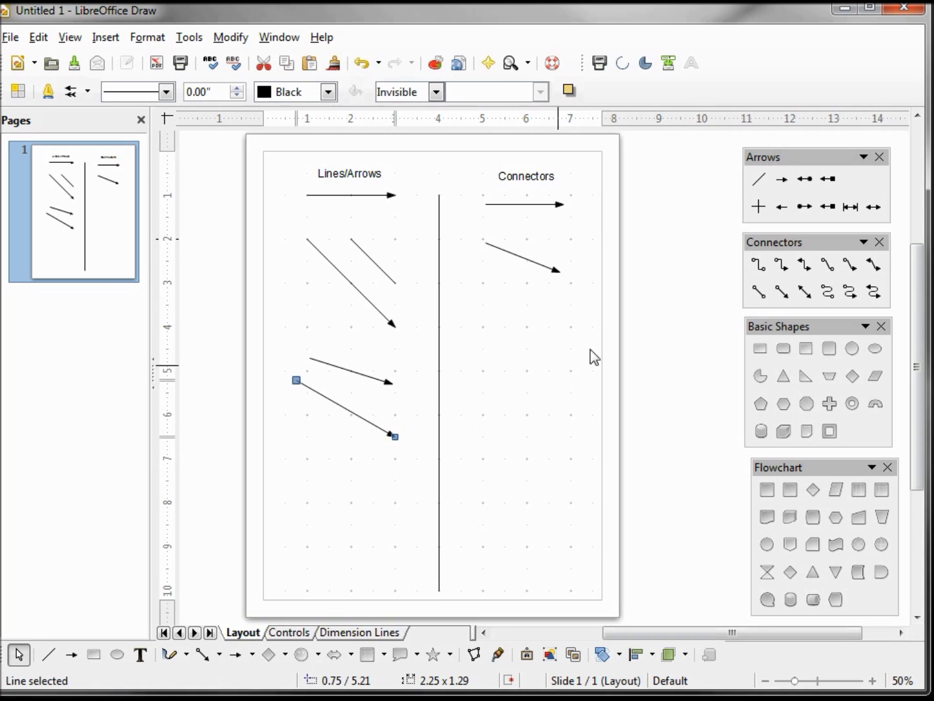
- Draw a second, lower sloping arrow connector under Connectors
left_click(784, 295)
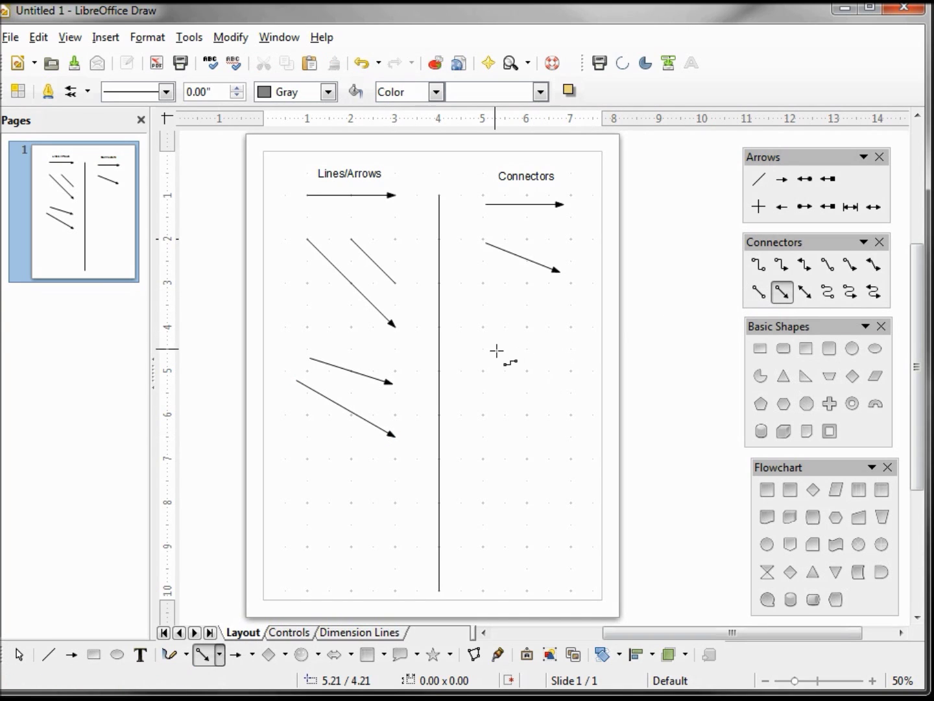
left_click_drag(494, 348, 569, 388)
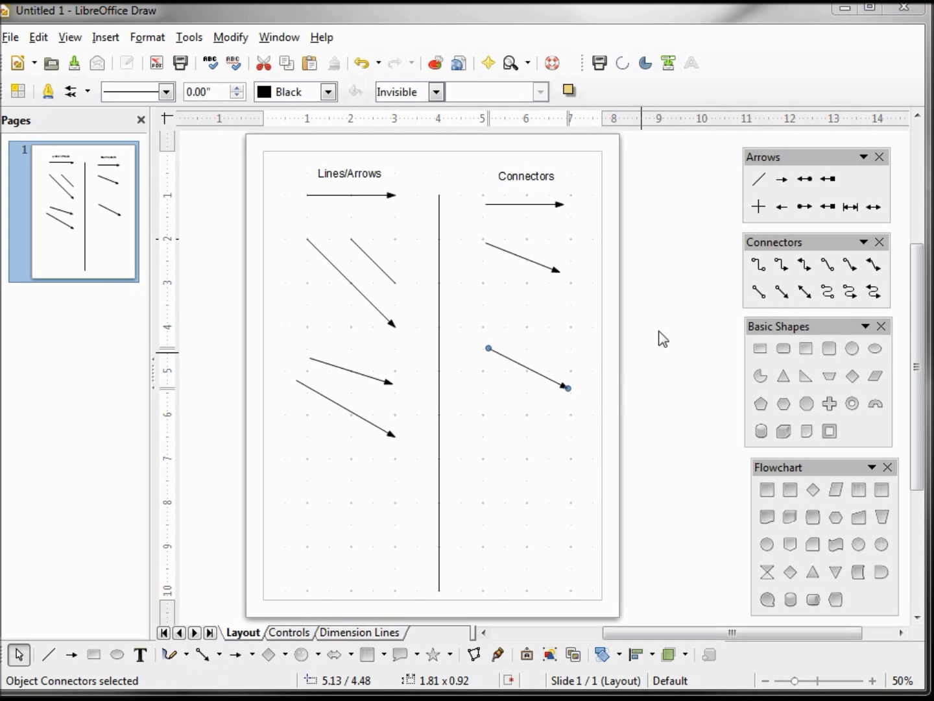
left_click(784, 185)
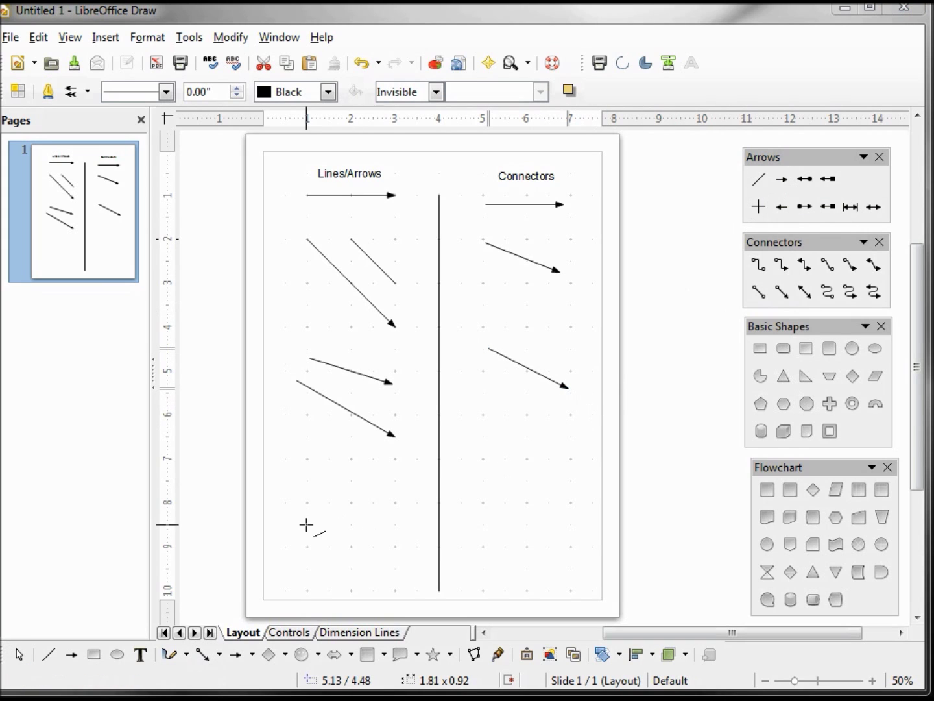
- Draw an arrow line near the bottom left and widen it to 0.28"
left_click_drag(302, 520, 395, 544)
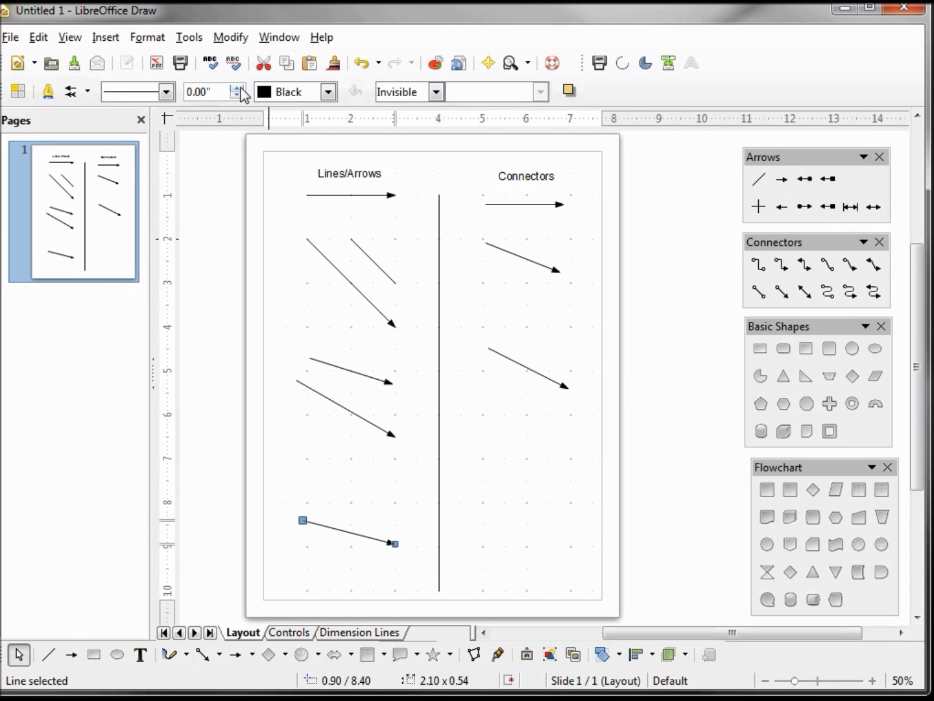
left_click_drag(240, 88, 240, 88)
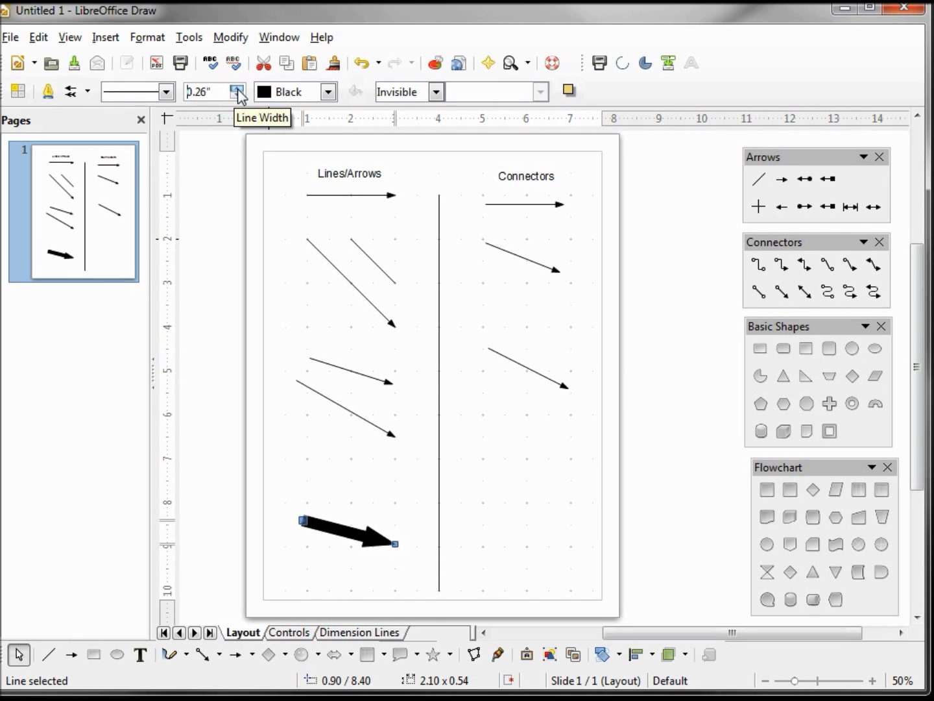
left_click(238, 90)
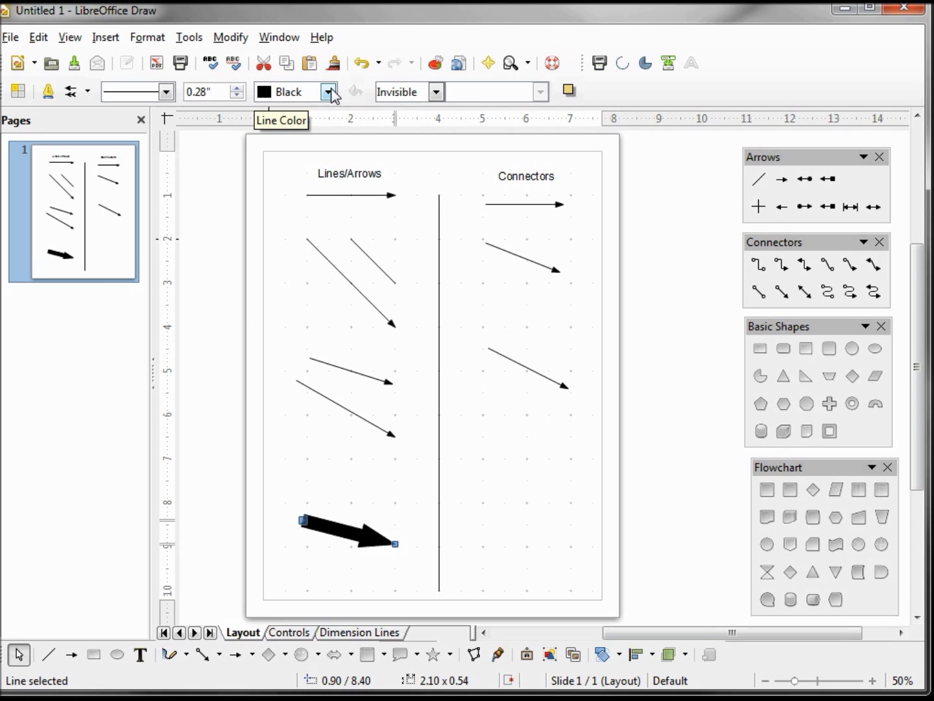
- Colour the thick arrow red and give it a different arrowhead style
left_click(329, 92)
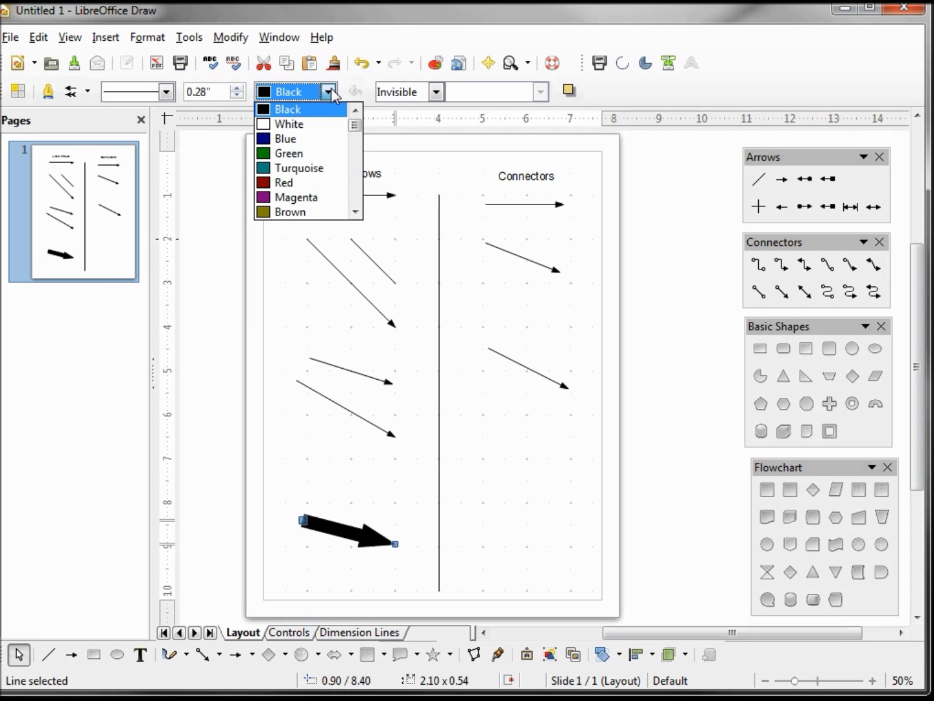
left_click(285, 183)
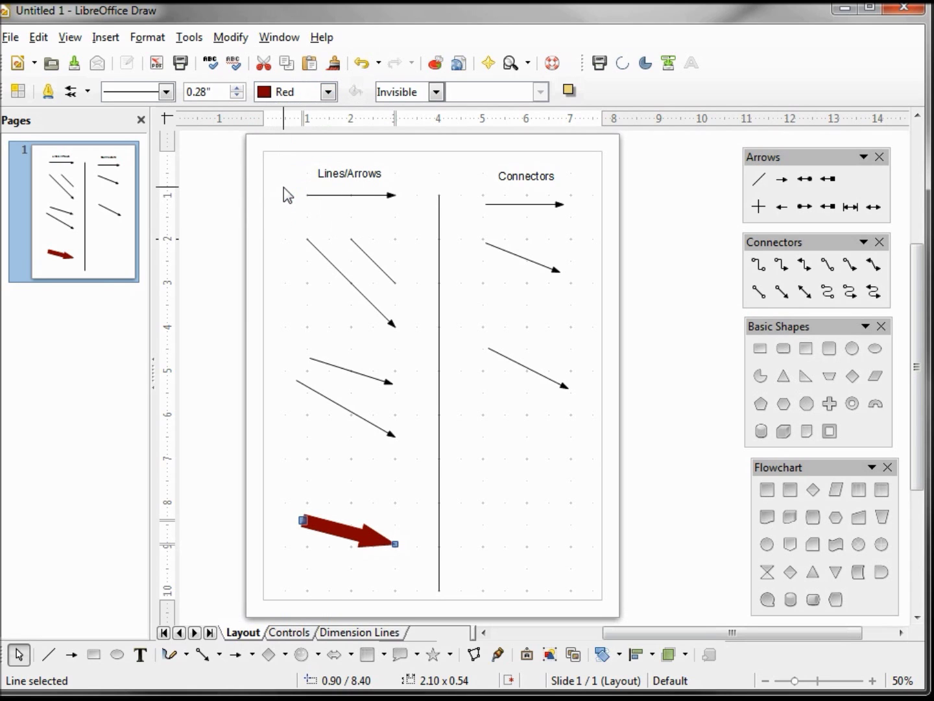
left_click(87, 91)
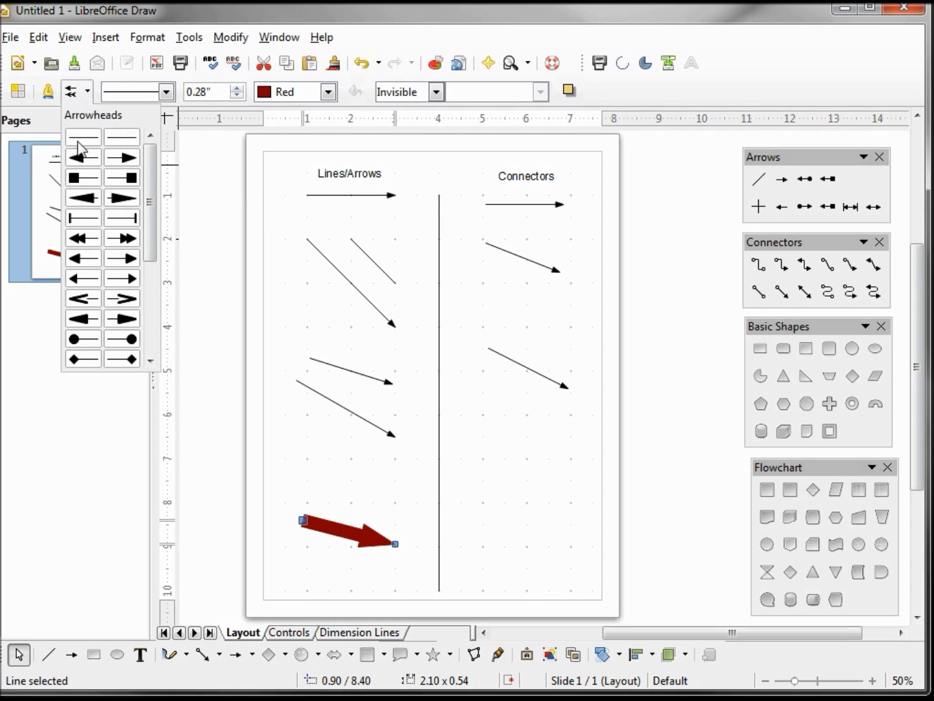
left_click(130, 281)
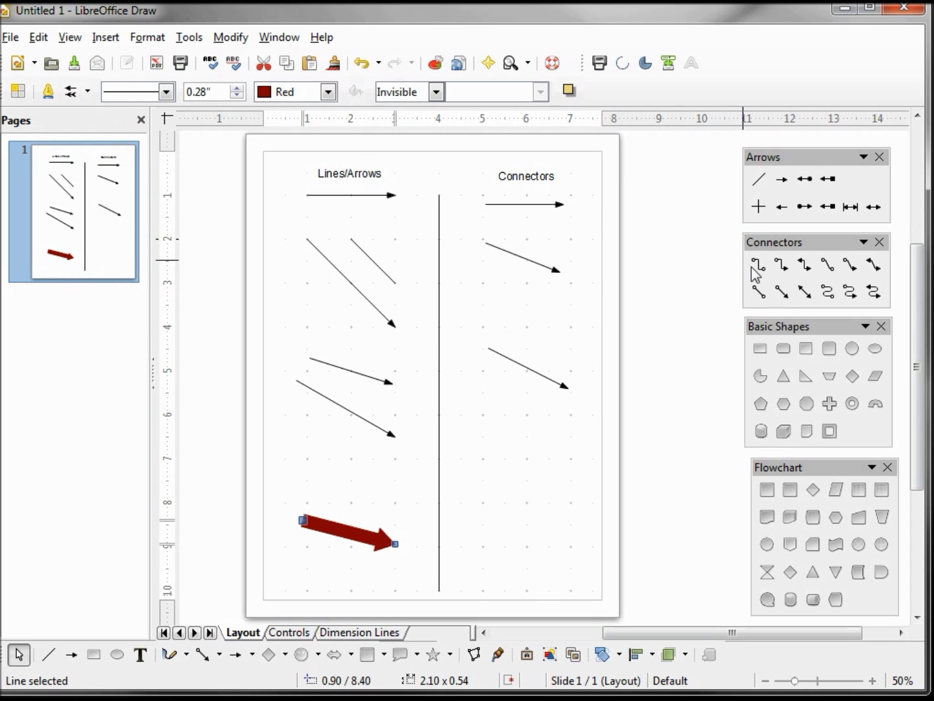
- Draw a straight arrow connector at the bottom of the Connectors column, 0.26" wide
left_click(782, 294)
left_click_drag(482, 521, 578, 540)
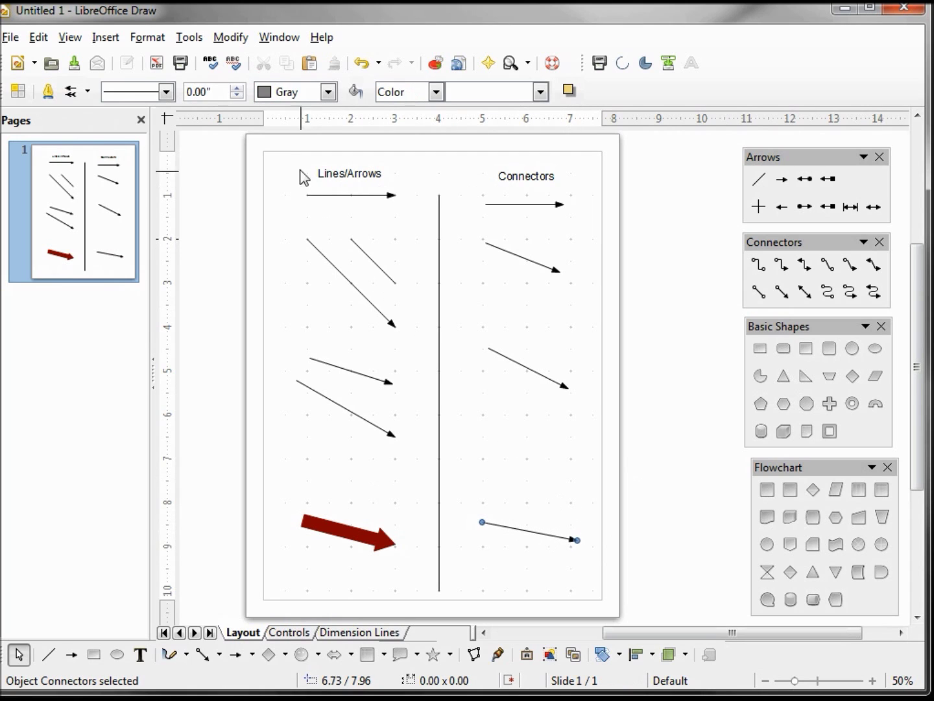
left_click(236, 90)
left_click(236, 90)
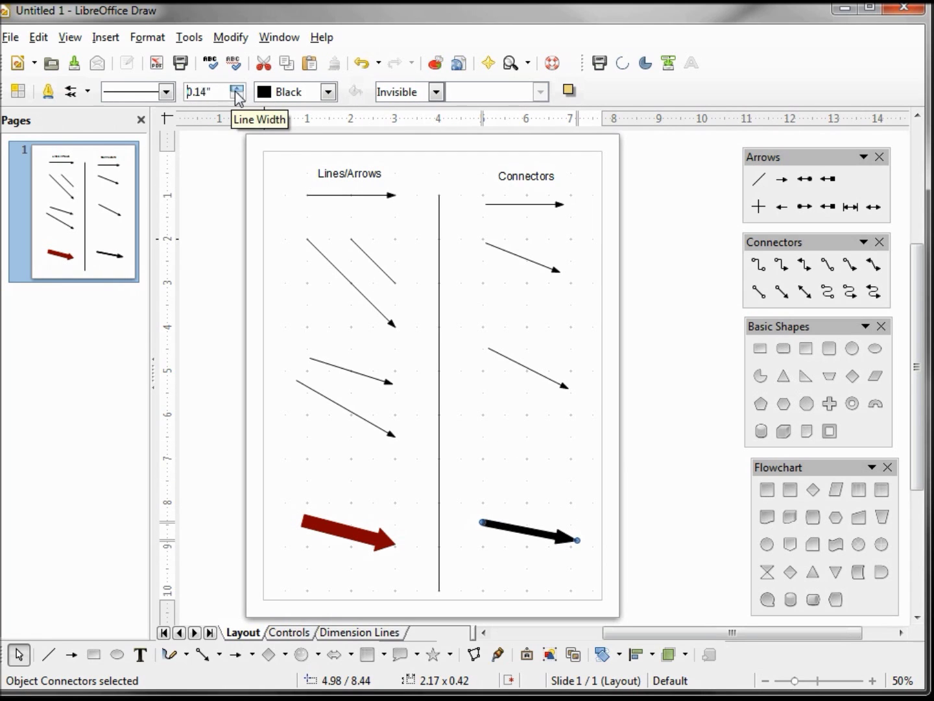
- Colour the connector turquoise and give it an open line arrowhead
left_click(329, 92)
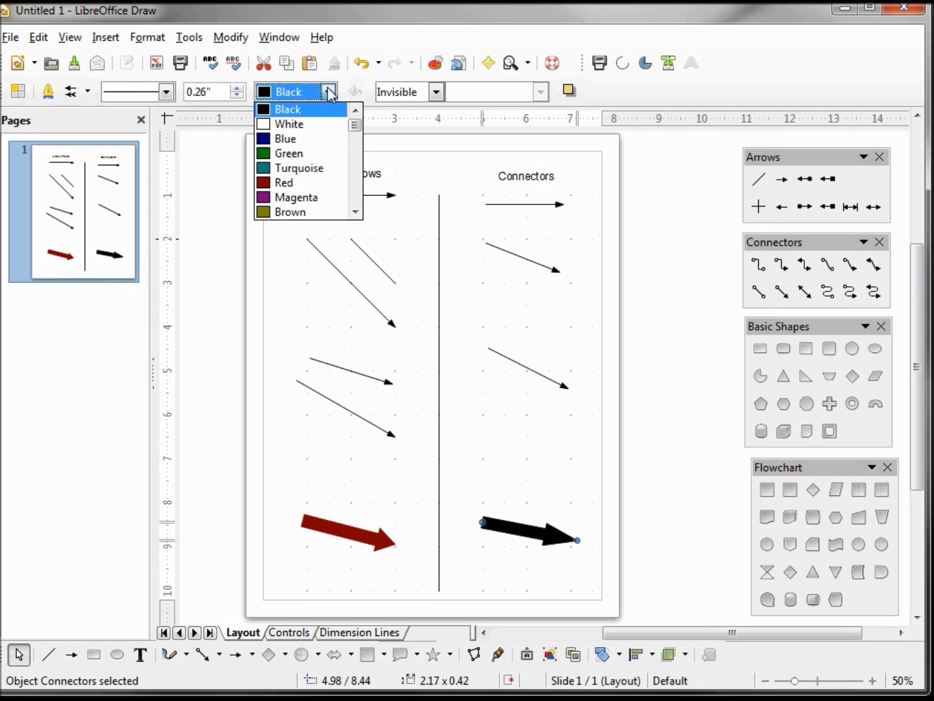
left_click(301, 168)
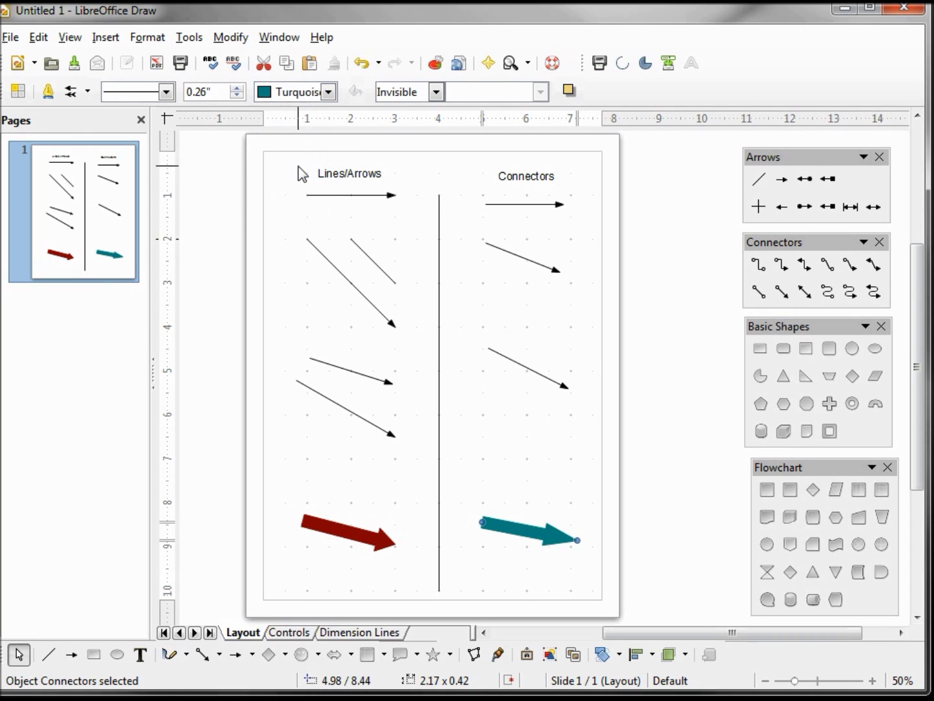
left_click(90, 93)
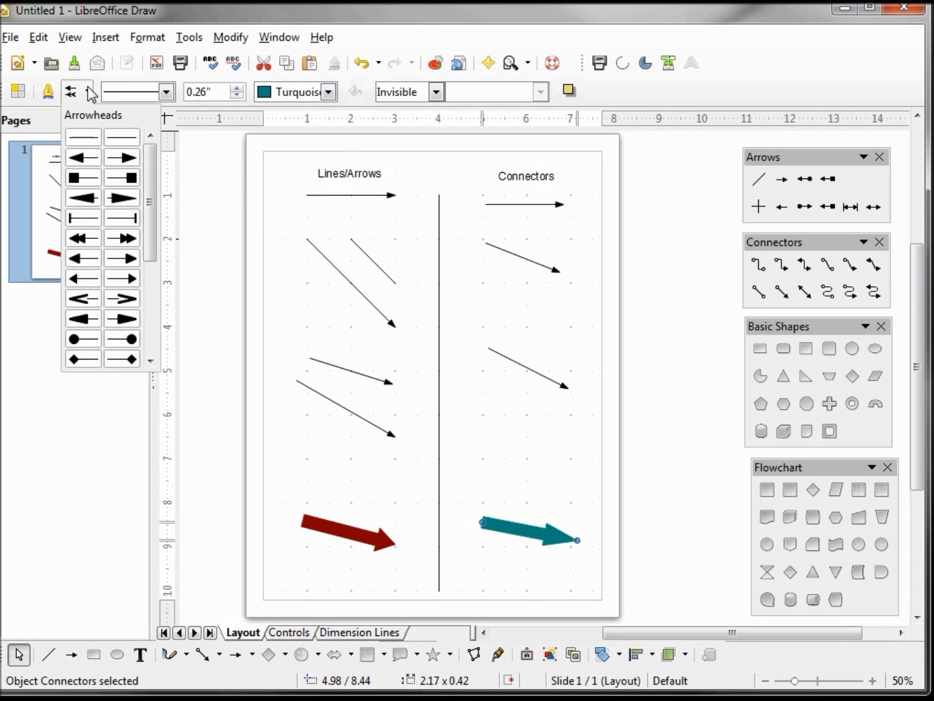
left_click(122, 298)
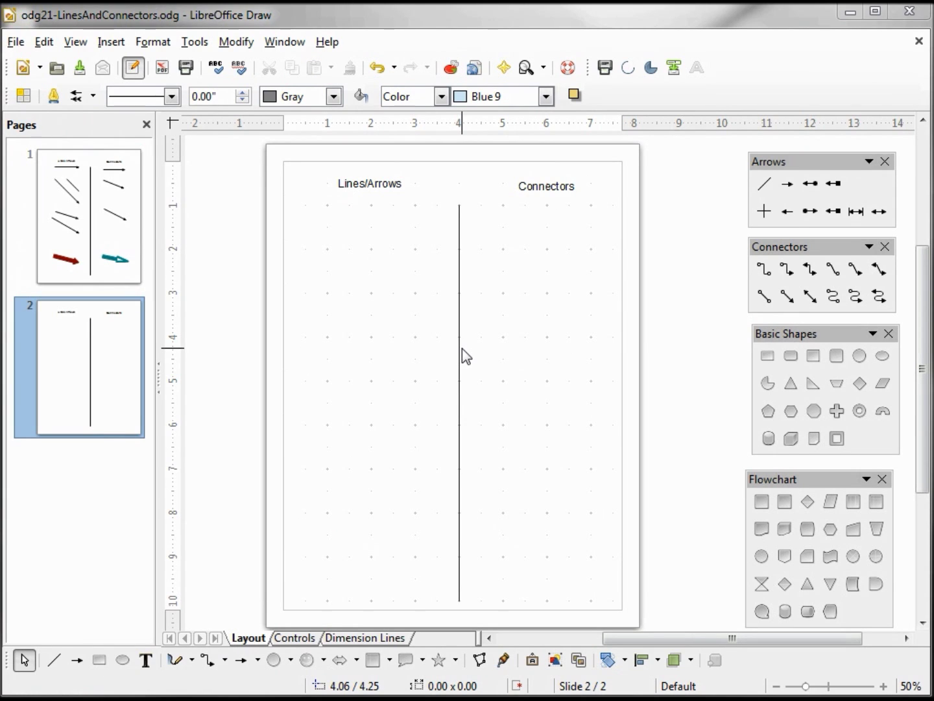
- Draw a triangle under Lines/Arrows and a circle near the bottom of the column
left_click(791, 382)
left_click_drag(325, 216, 373, 268)
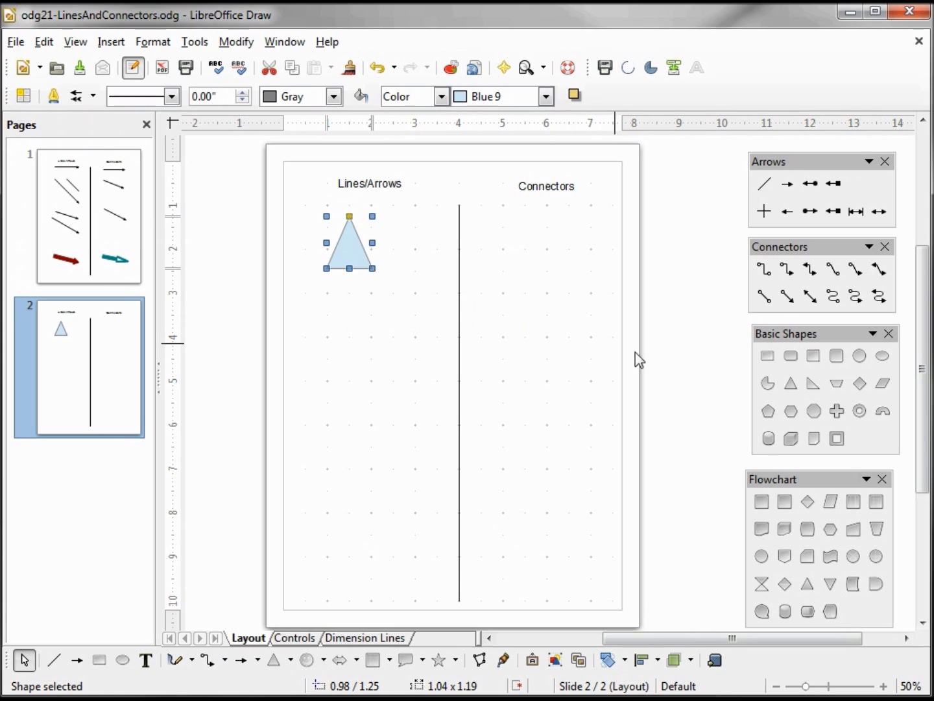
left_click(860, 355)
left_click_drag(366, 525, 435, 570)
key("Escape")
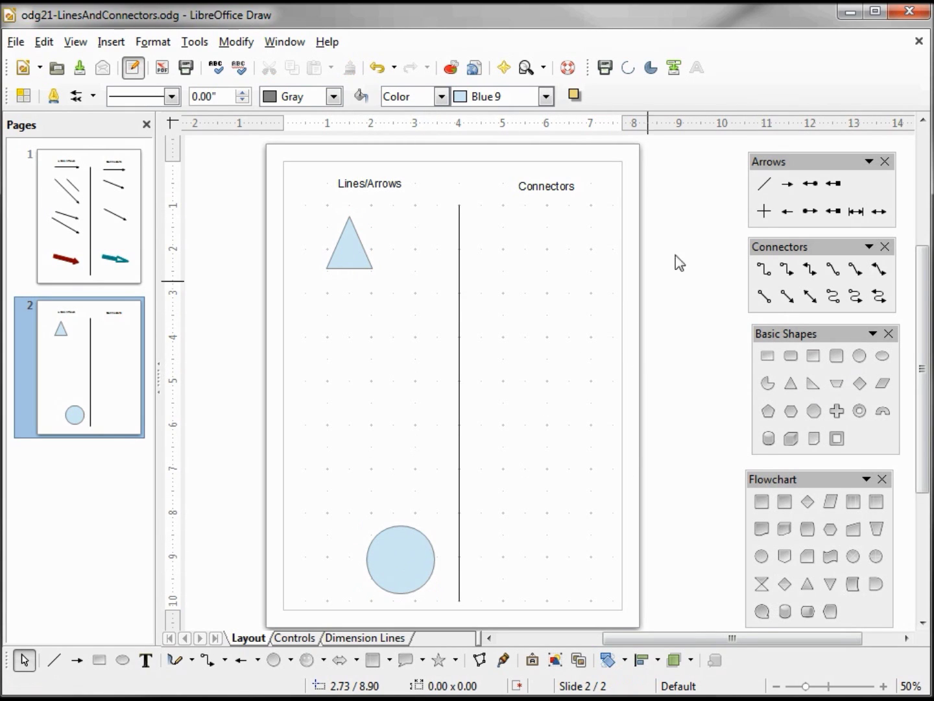
- Join the triangle's bottom to the circle's top with an arrow line, then move the circle left
left_click(789, 189)
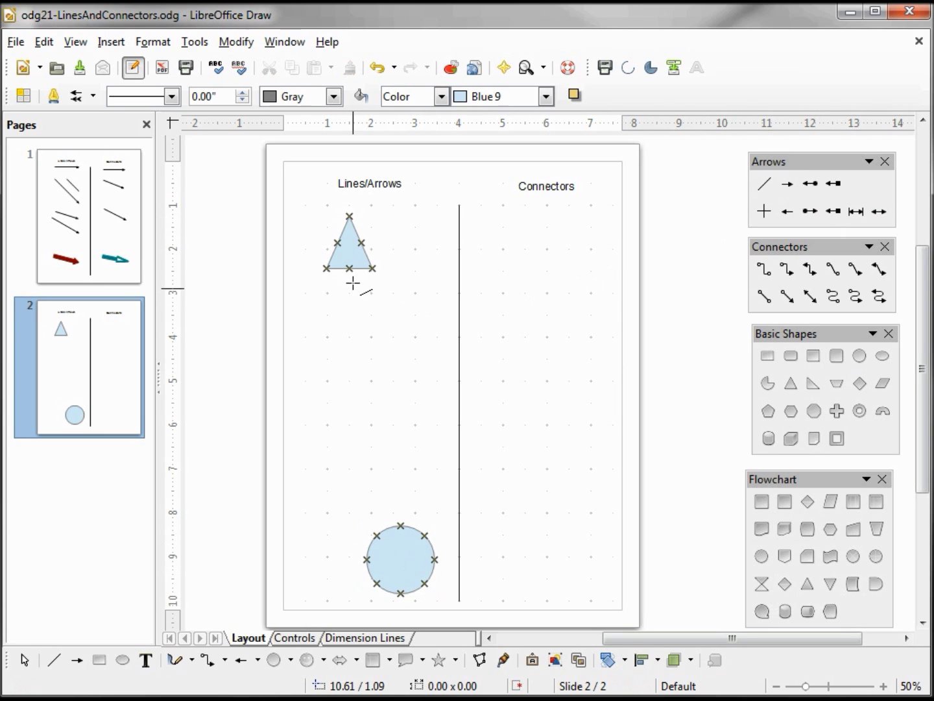
left_click_drag(349, 268, 398, 527)
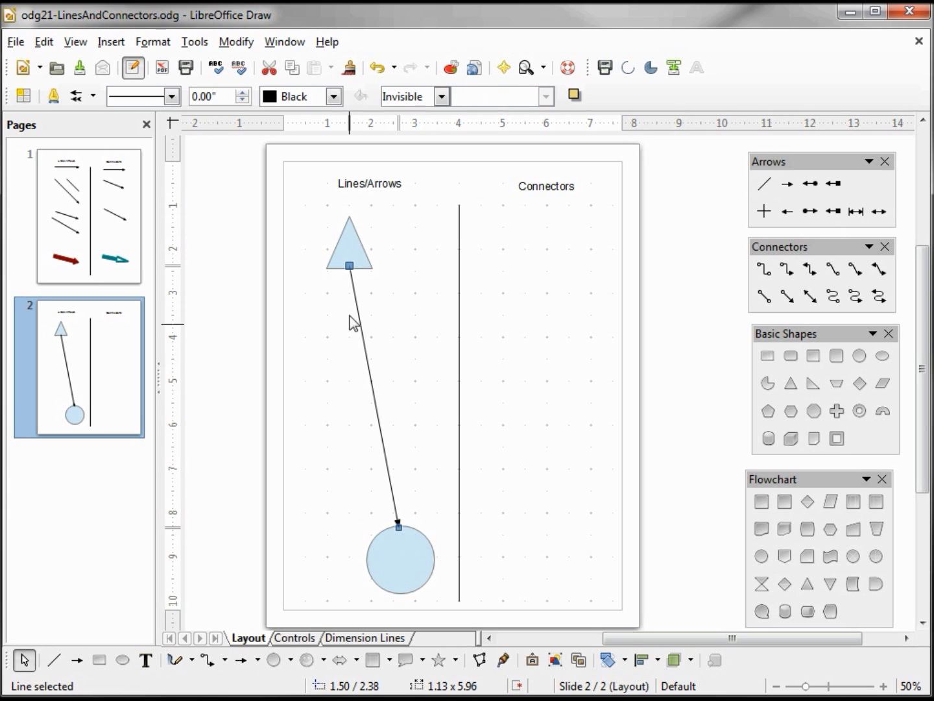
key("ctrl+z")
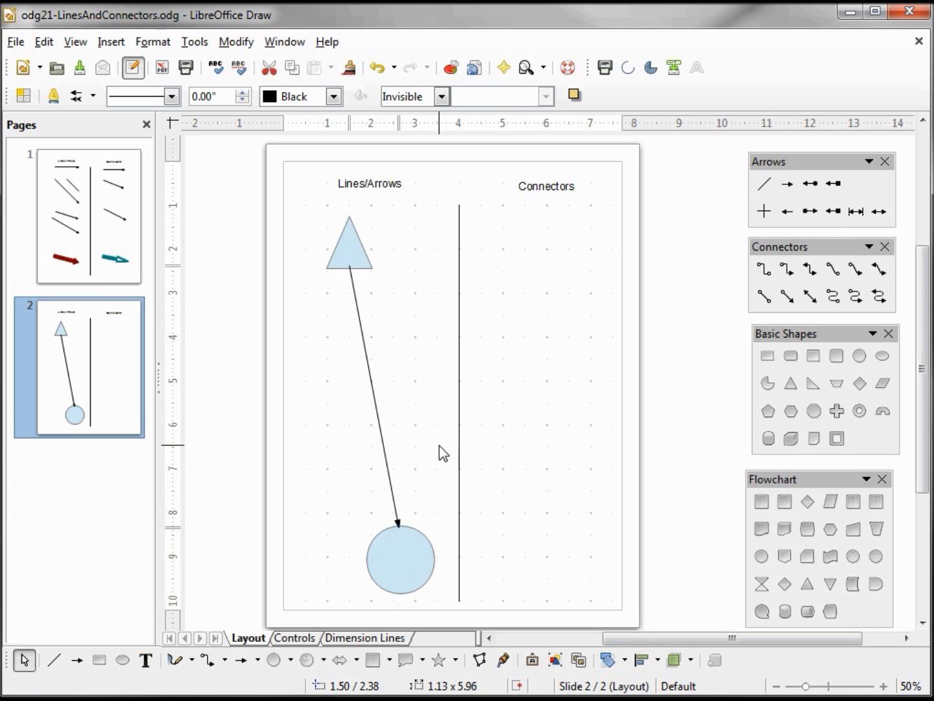
left_click(423, 533)
left_click(387, 460)
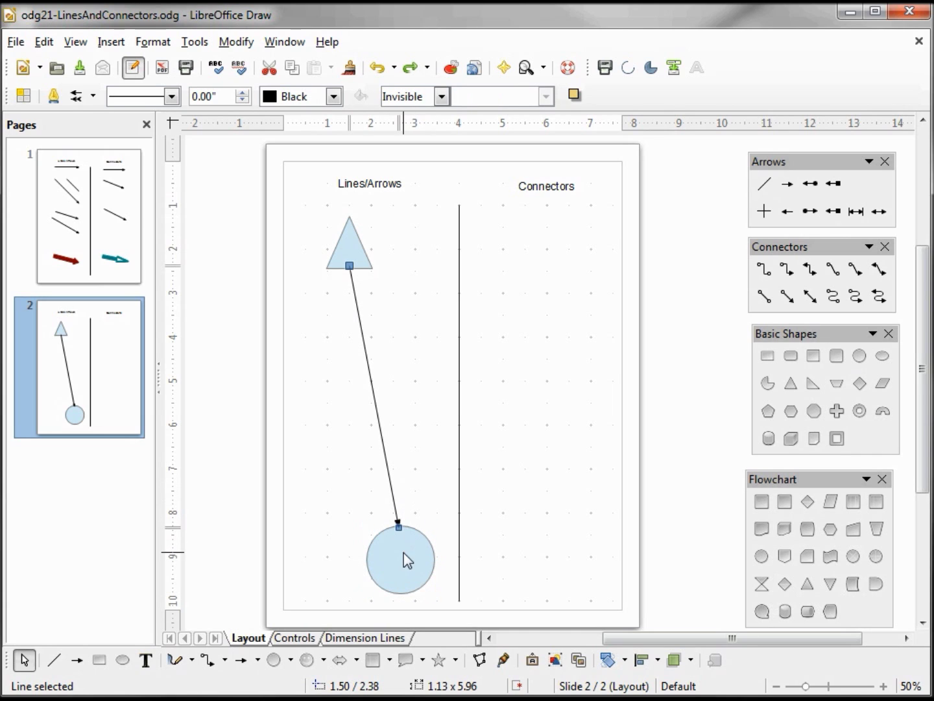
left_click_drag(407, 559, 349, 559)
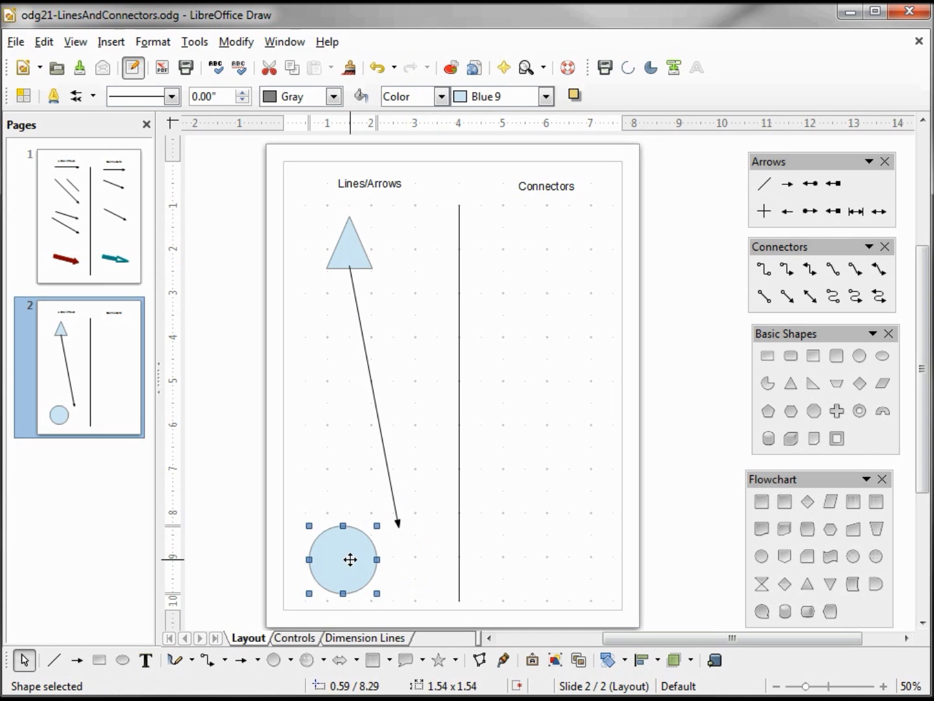
- Undo the circle move and shift the triangle, arrow and circle together up-left
key("ctrl+z")
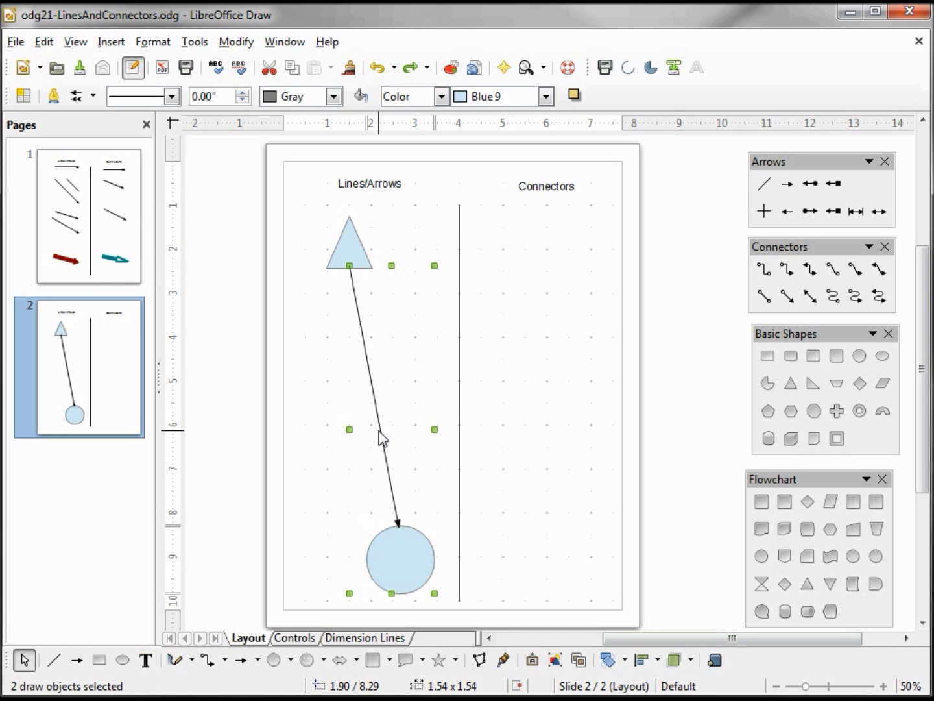
left_click(360, 250, "shift")
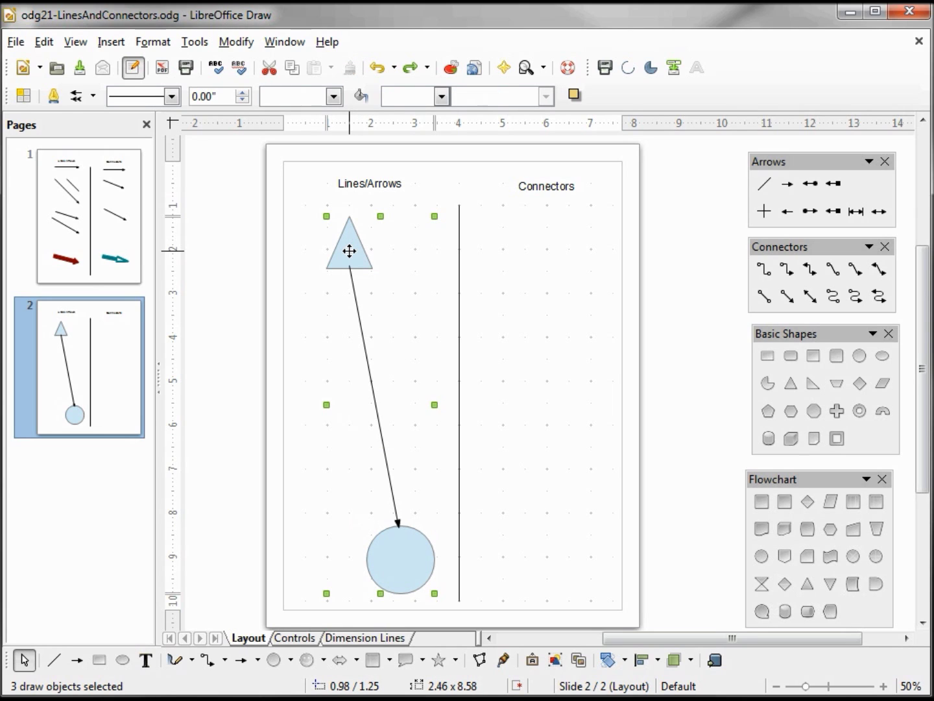
left_click_drag(350, 251, 320, 241)
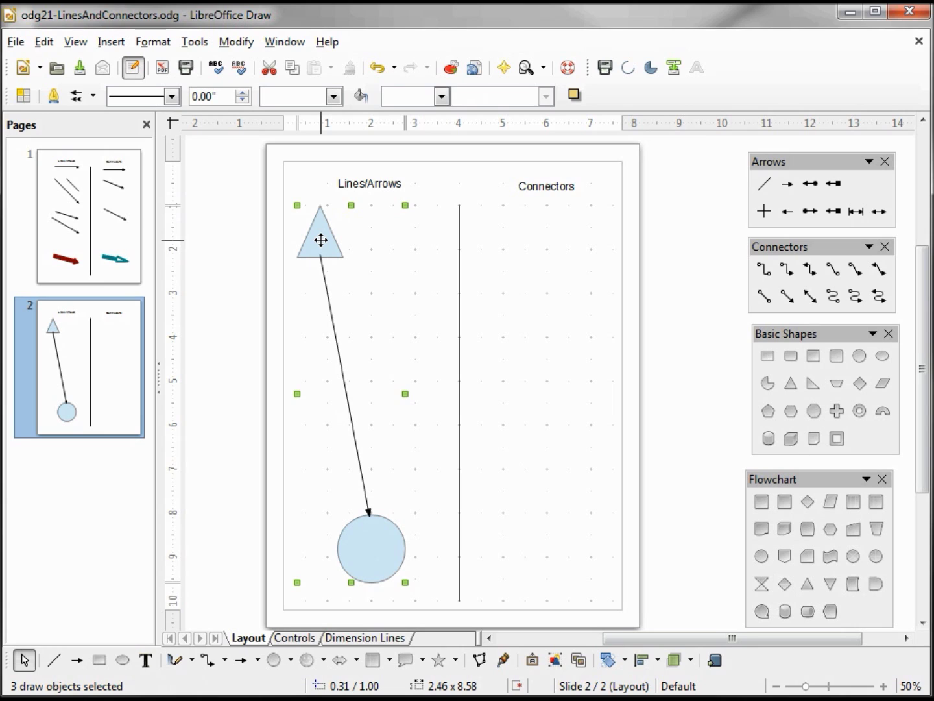
- Rotate the three objects until the arrow runs vertically
left_click(321, 240)
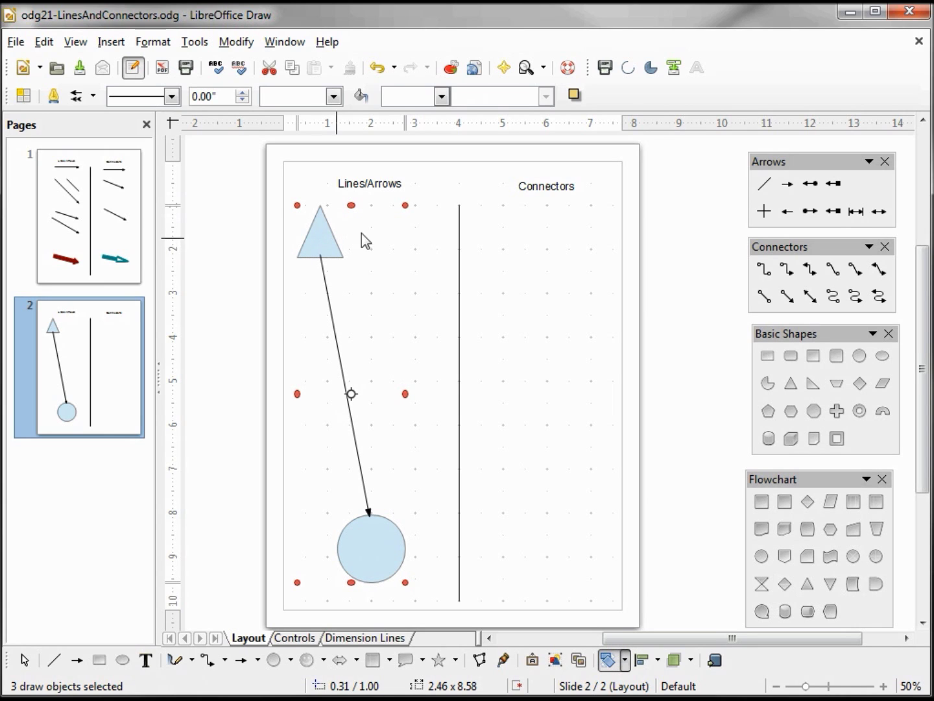
left_click_drag(405, 206, 497, 239)
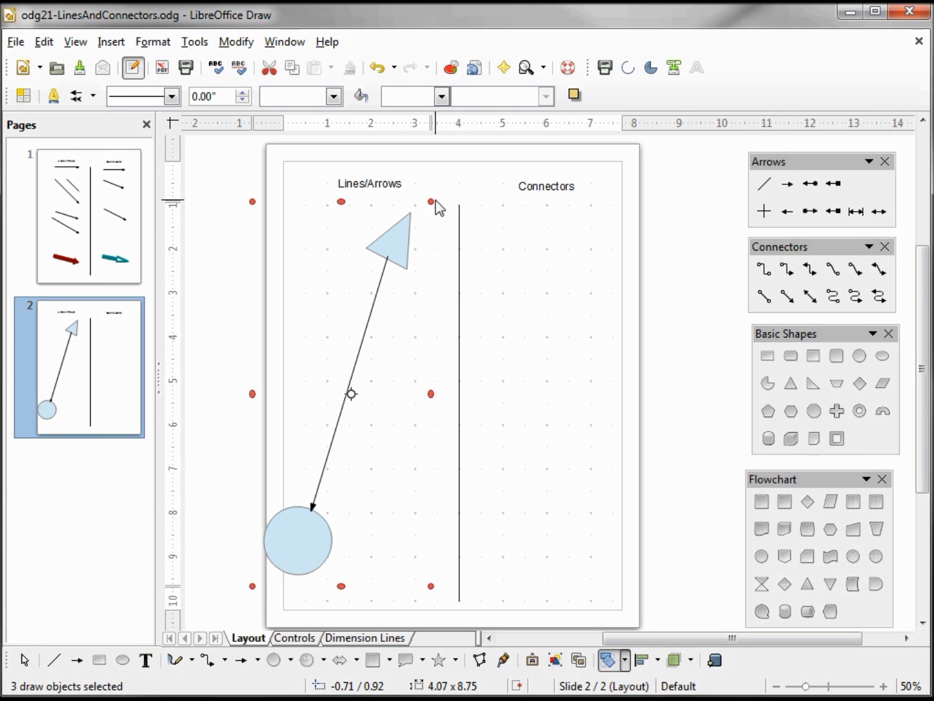
left_click_drag(431, 201, 378, 201)
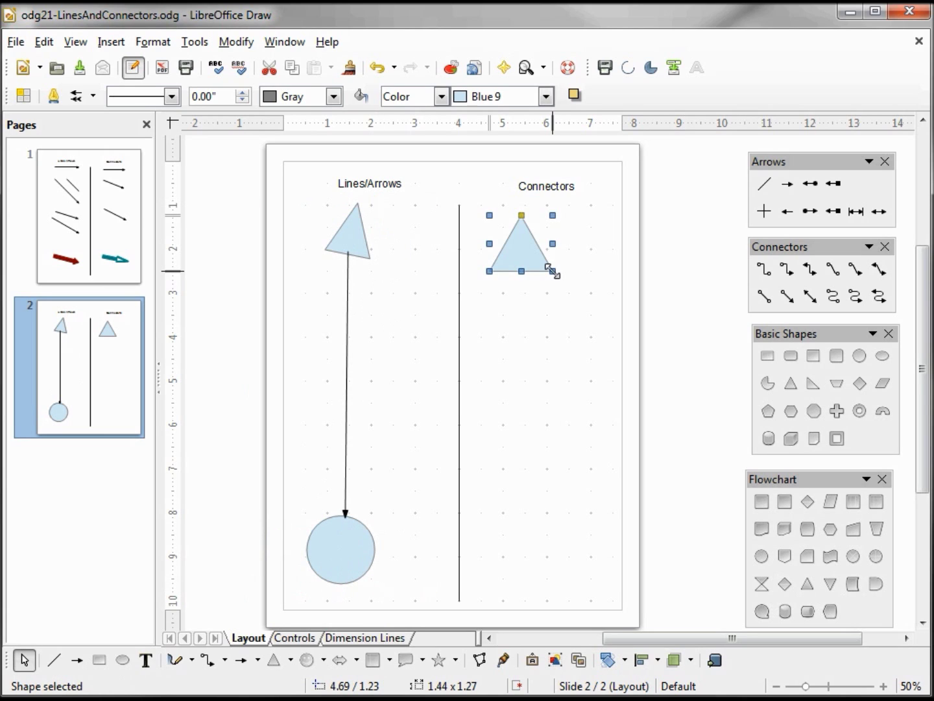
- Draw a circle at the bottom of the Connectors column and connect the triangle's bottom to it
left_click(852, 357)
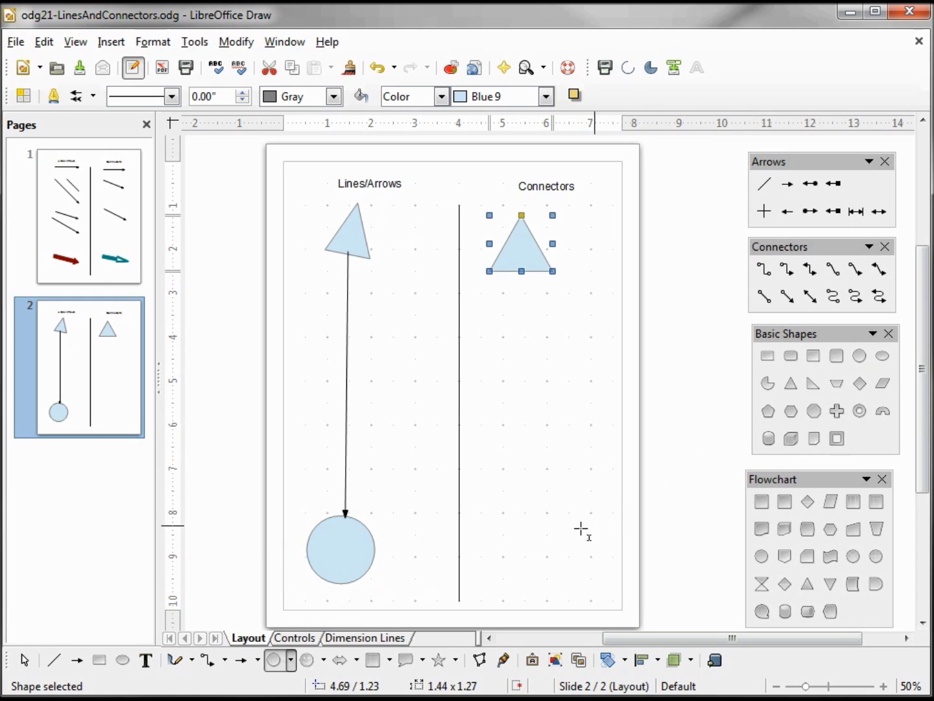
left_click_drag(537, 536, 608, 579)
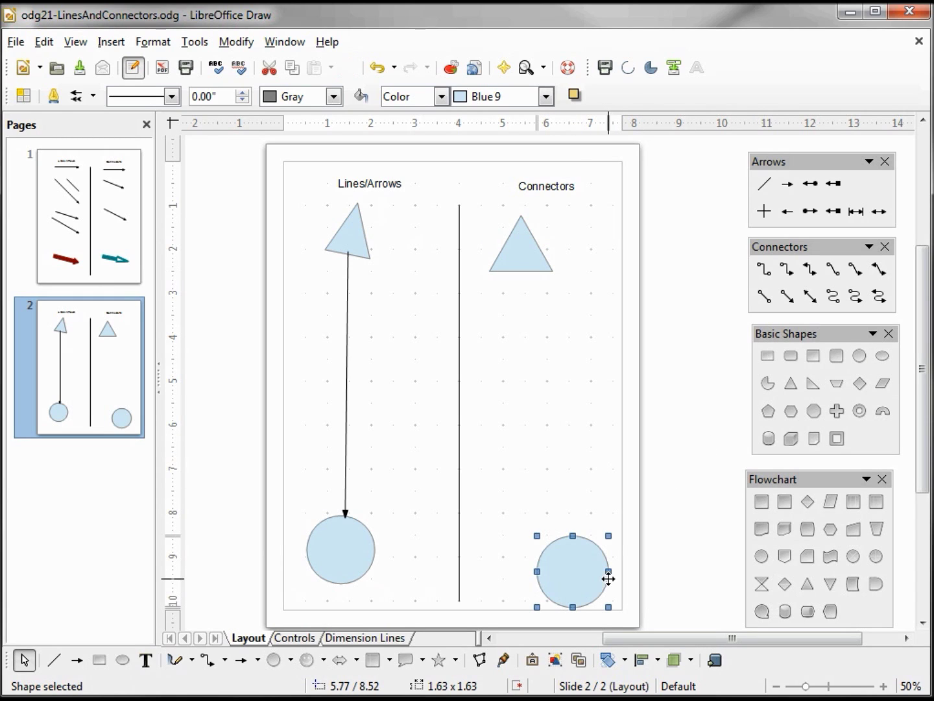
left_click(787, 269)
left_click_drag(523, 271, 573, 535)
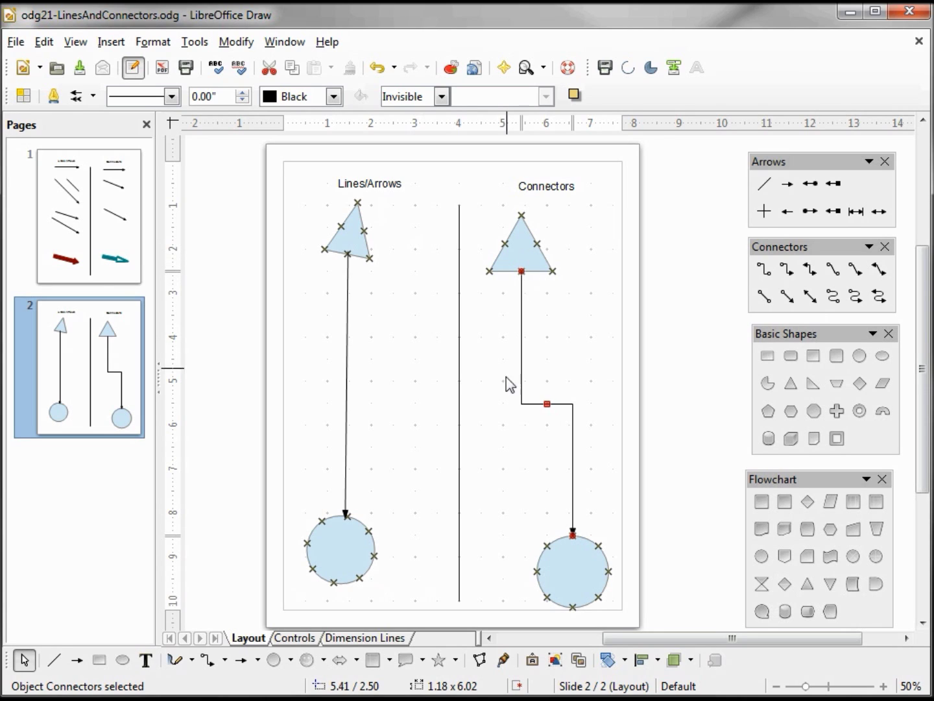
- Nudge the right circle and select it together with its connector
left_click(569, 569)
mouse_move(582, 567)
left_mouse_down()
mouse_move(513, 550)
mouse_move(580, 564)
left_mouse_up()
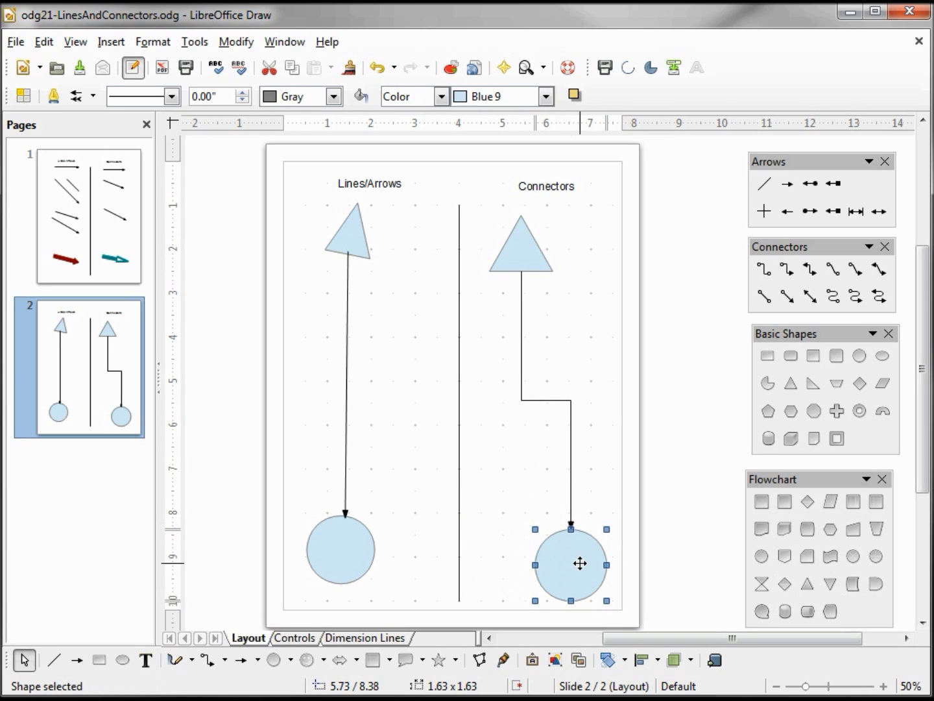
left_click(557, 400, "shift")
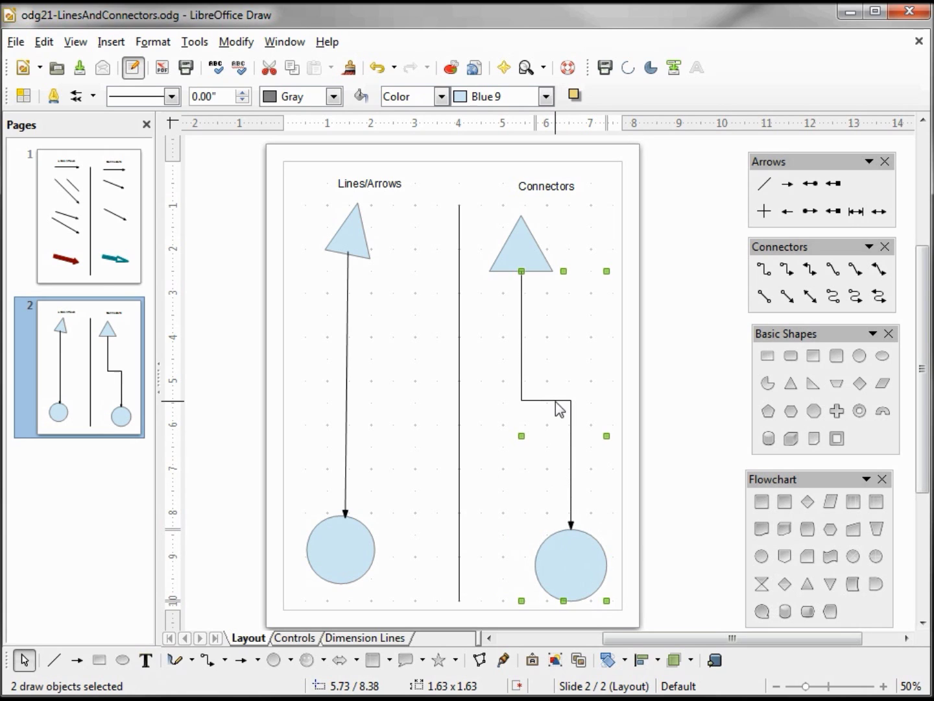
- Select the Connectors-side triangle and right circle and shift them up and left
left_click(513, 254, "shift")
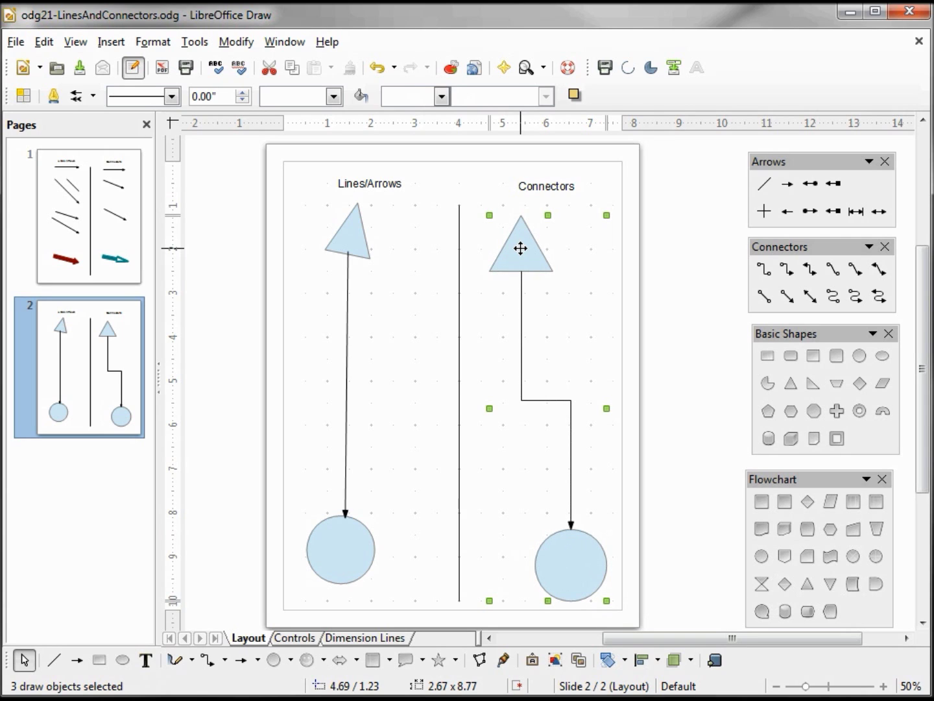
mouse_move(520, 248)
left_mouse_down()
mouse_move(485, 242)
mouse_move(525, 259)
mouse_move(515, 252)
left_mouse_up()
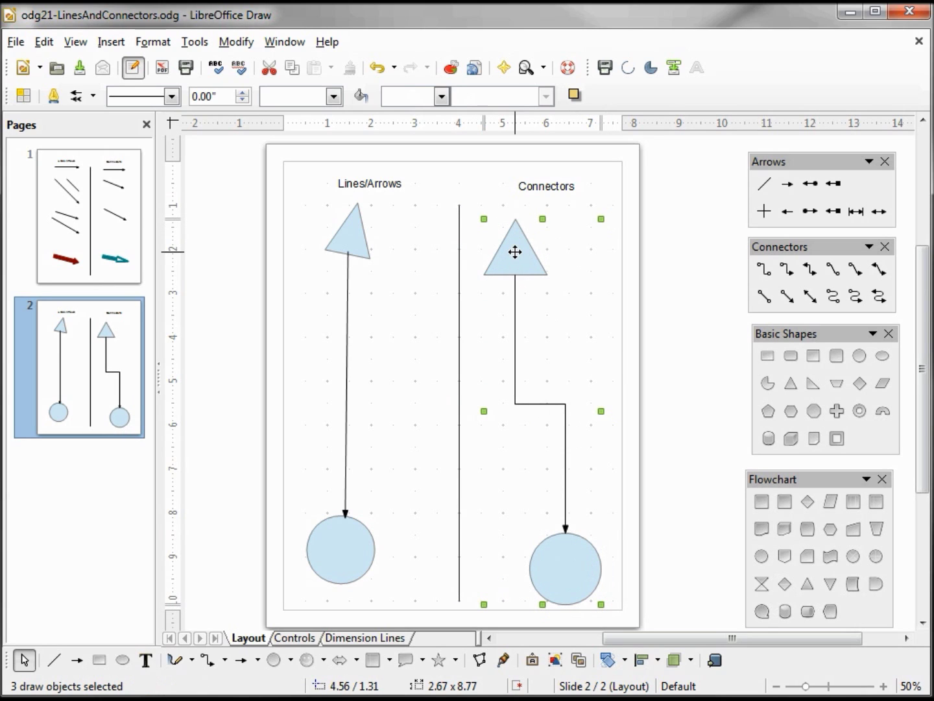
left_click(473, 250)
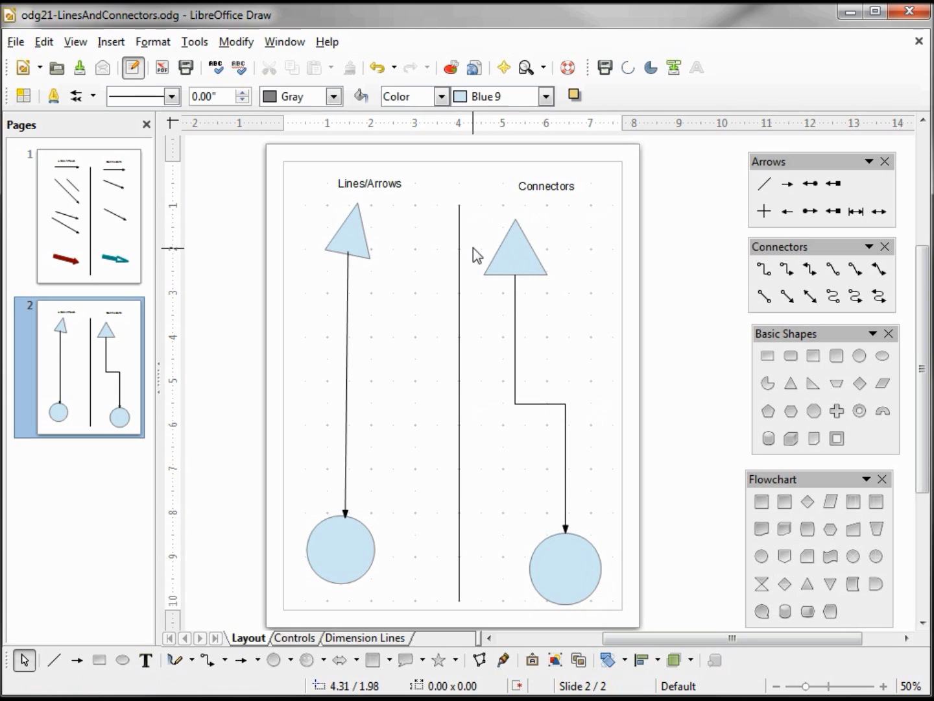
left_click(510, 259)
left_click(554, 568, "shift")
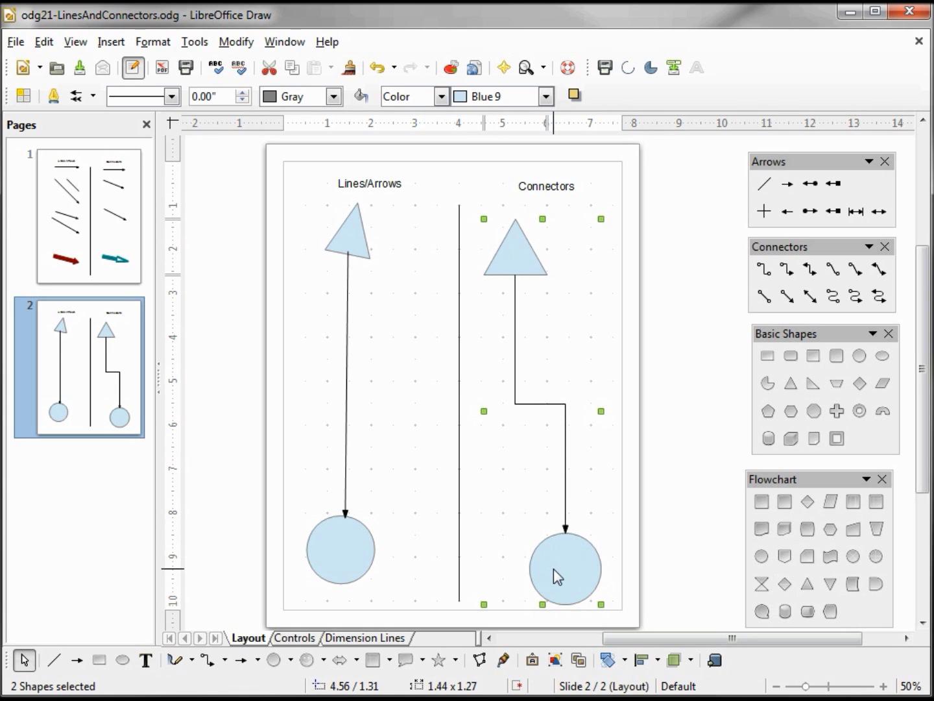
mouse_move(579, 568)
left_mouse_down()
mouse_move(538, 555)
mouse_move(590, 572)
left_mouse_up()
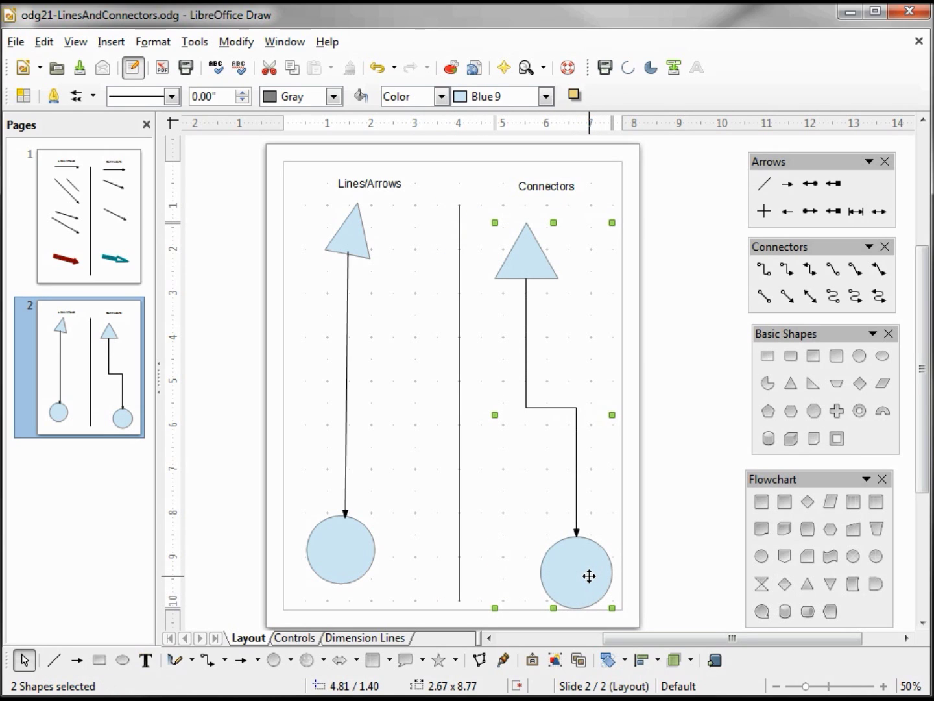
- Rotate the triangle and circle, undoing a steep 31° try in favour of a gentler tilt
left_click(590, 576)
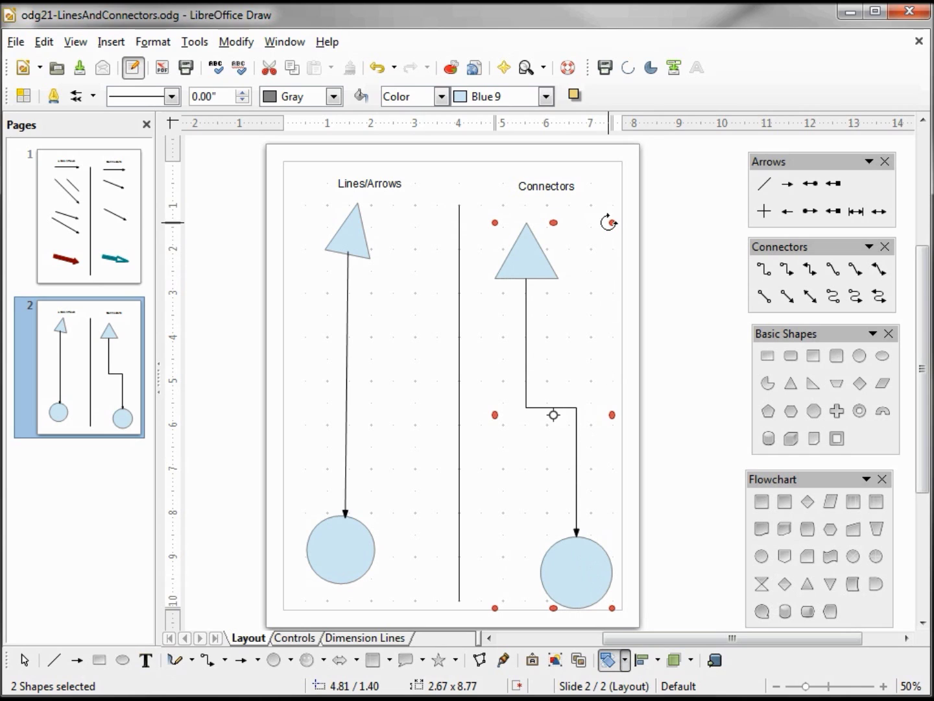
left_click_drag(608, 219, 694, 301)
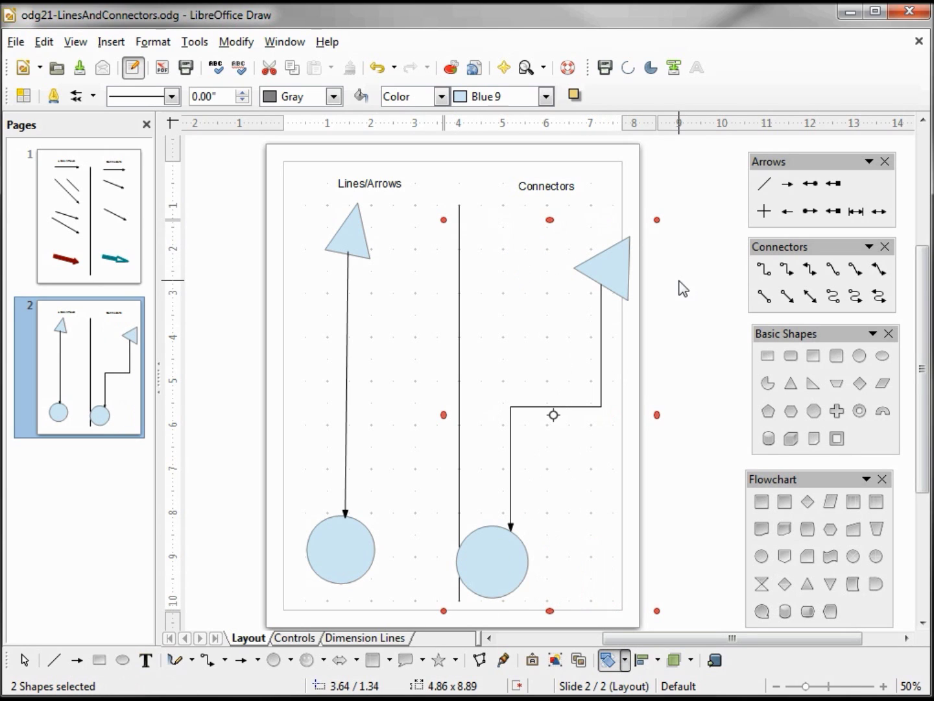
key("ctrl+z")
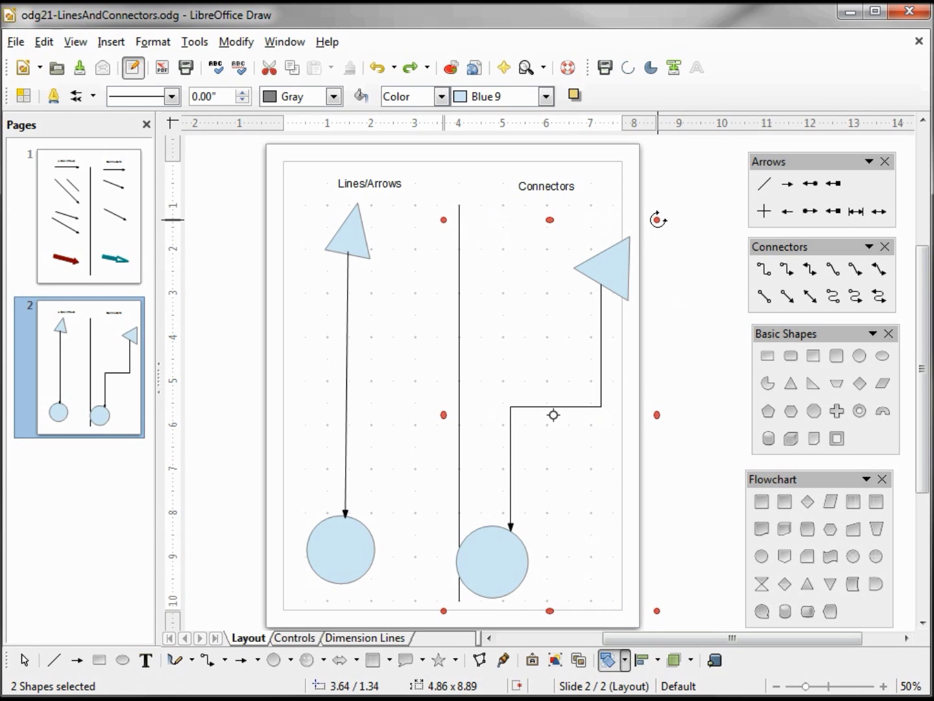
left_click_drag(657, 219, 512, 228)
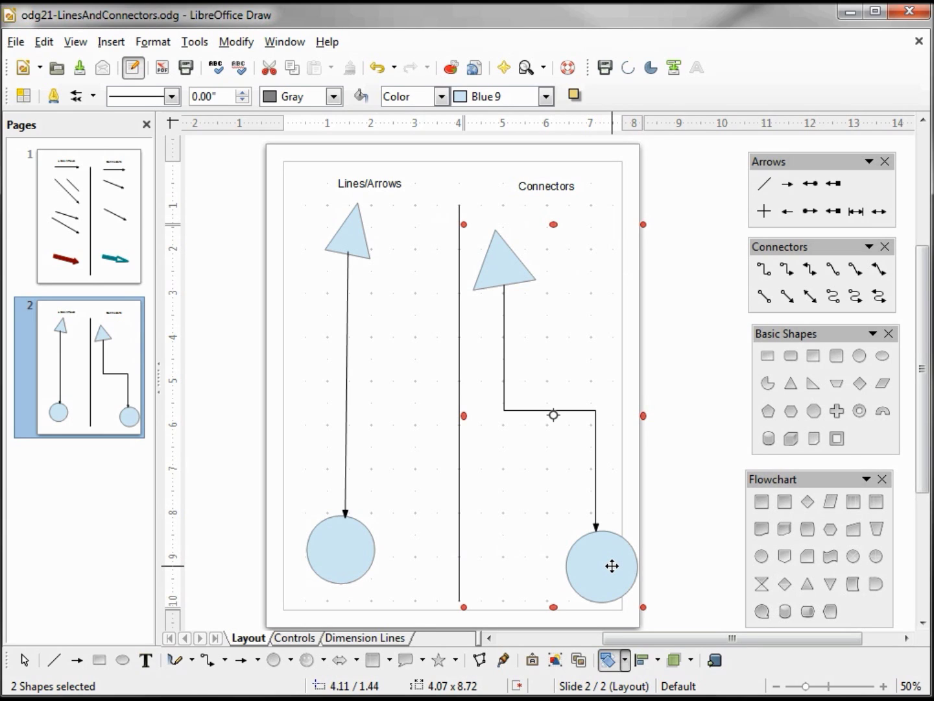
key("ctrl+z")
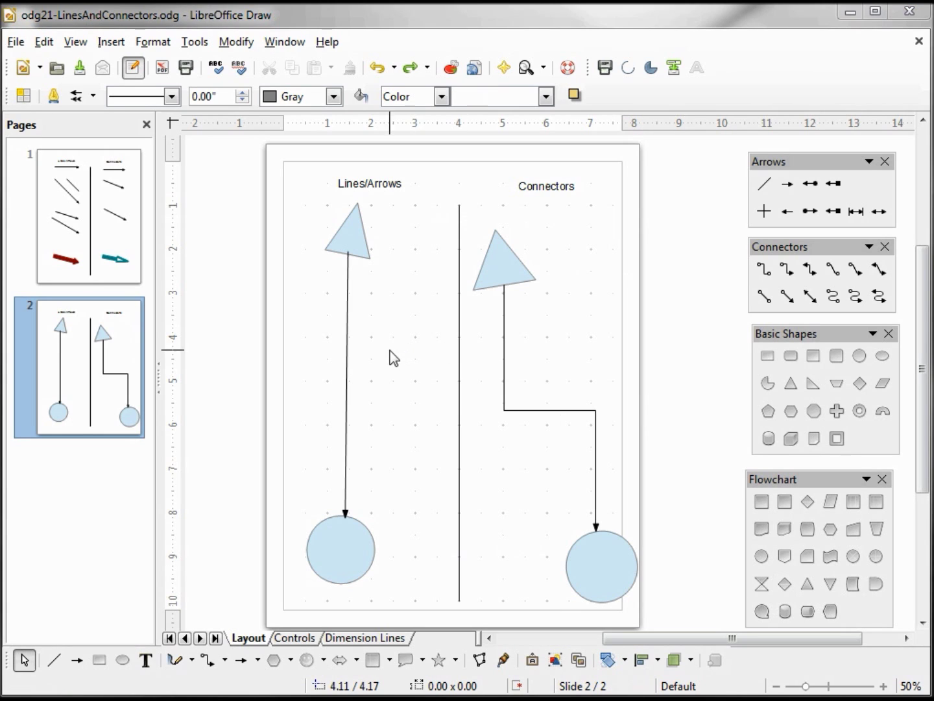
- Label the left line between triangle and circle 'This is my Text'
left_click(346, 360)
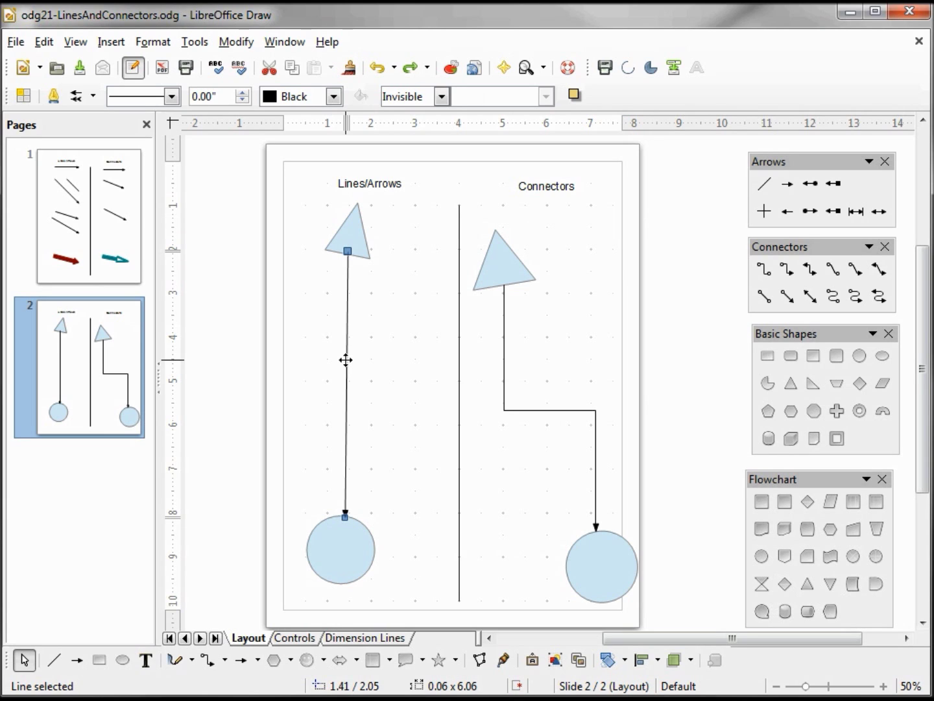
type("This is ")
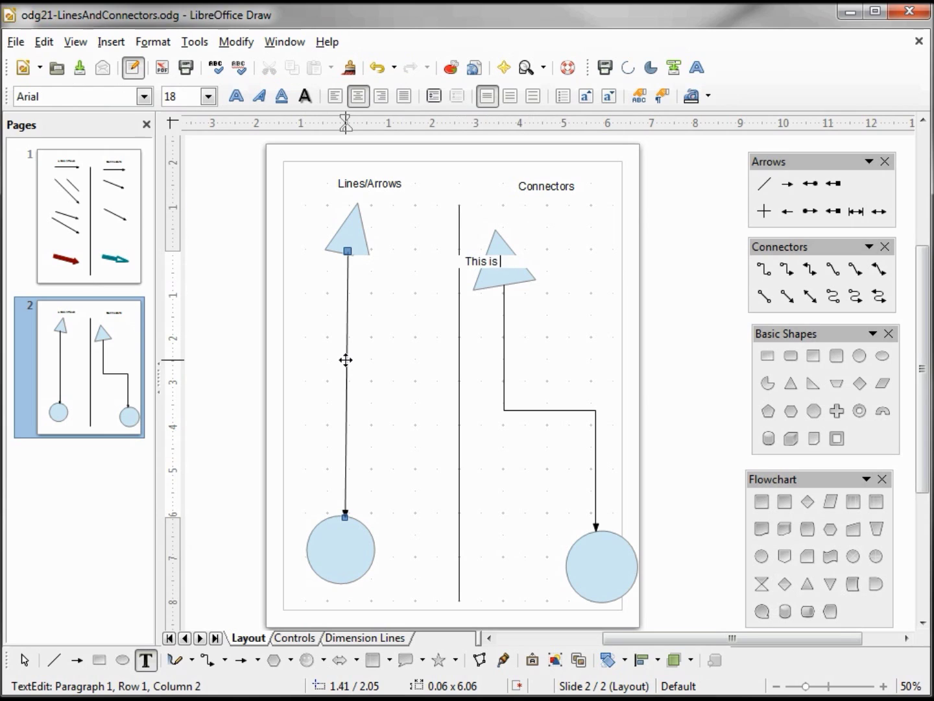
type("my Text")
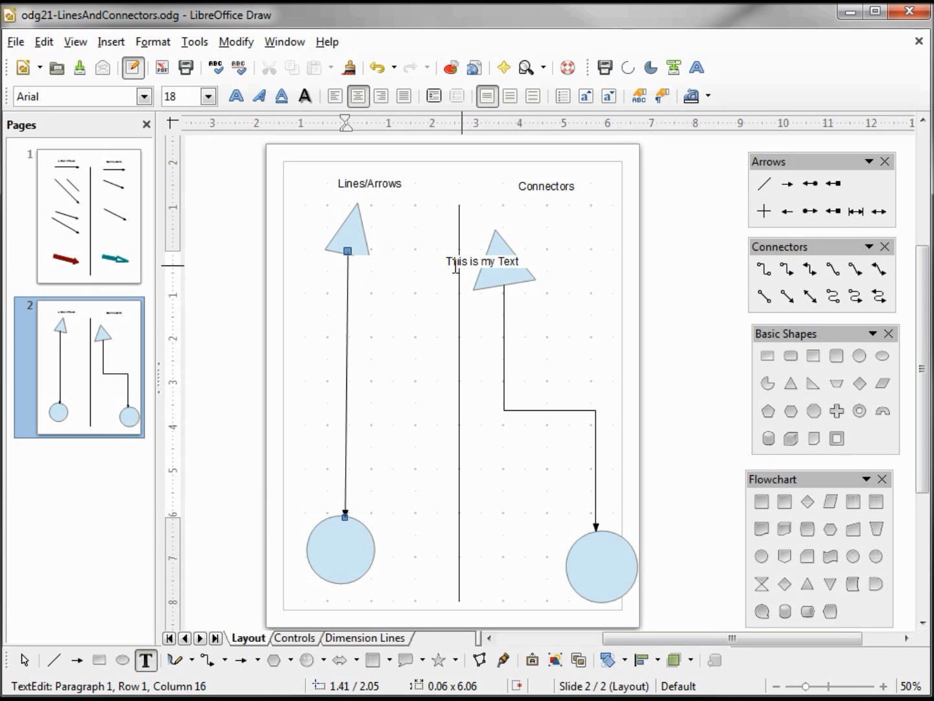
left_click(345, 237)
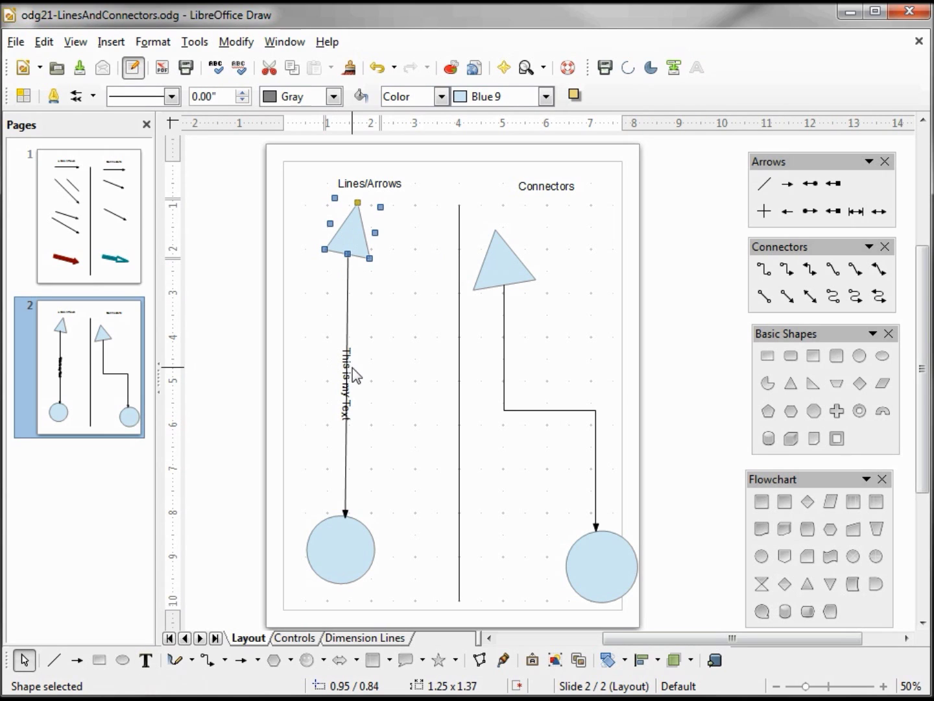
left_click(347, 415)
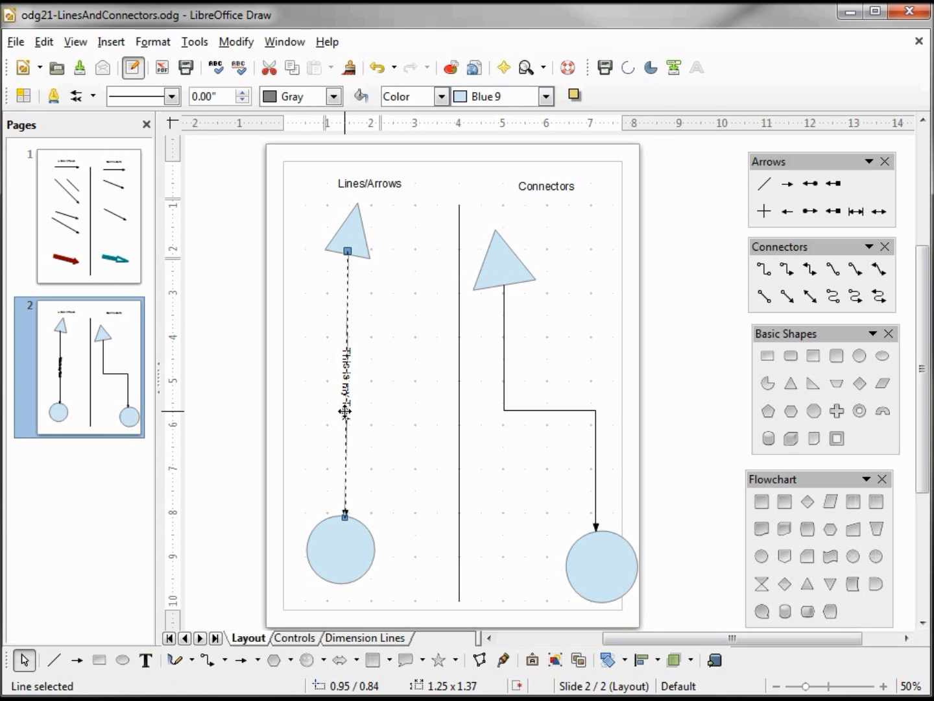
double_click(345, 411)
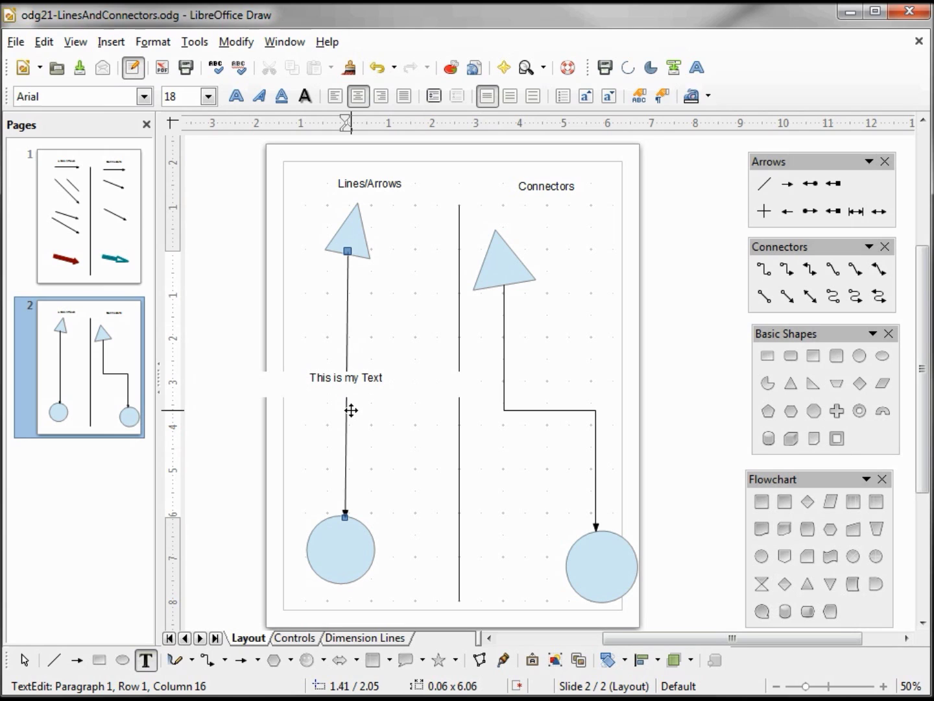
left_click(350, 541)
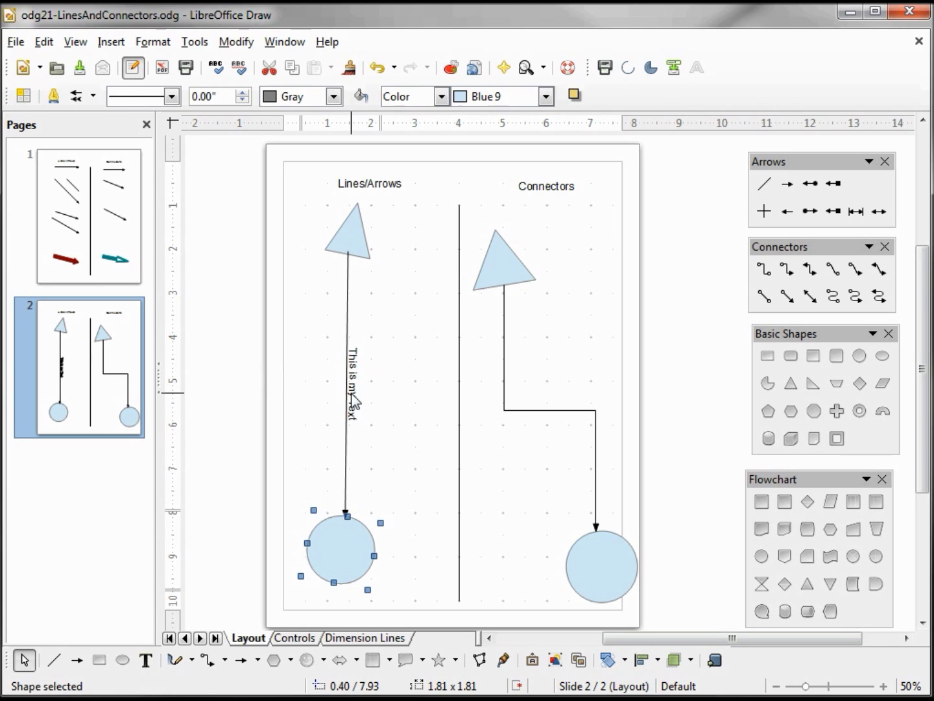
- Reopen the line's label and view the Font Color choices without changing them
double_click(353, 397)
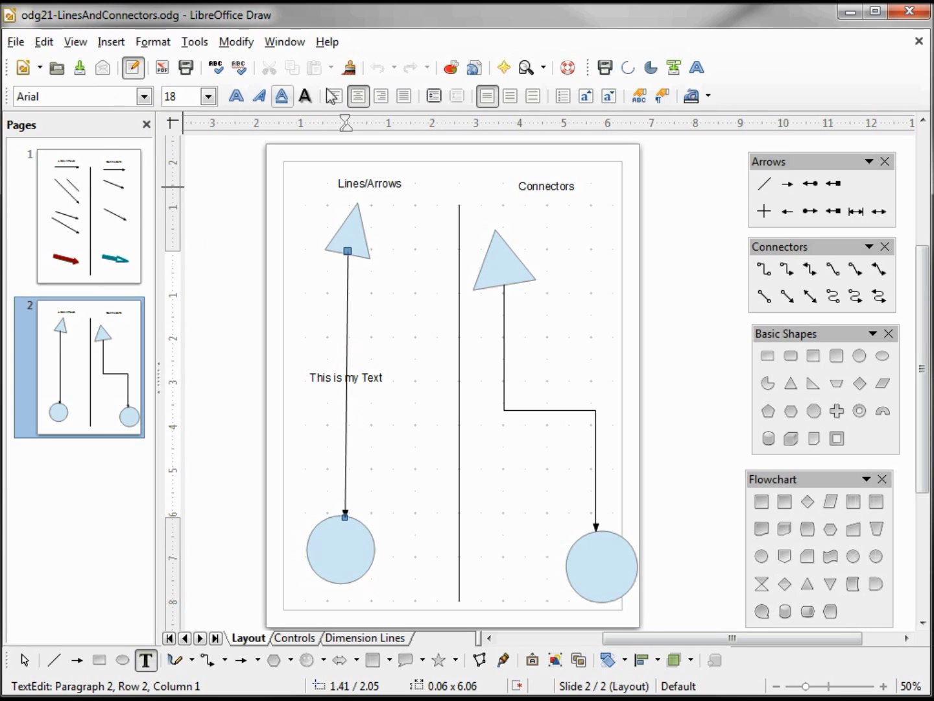
left_click(708, 97)
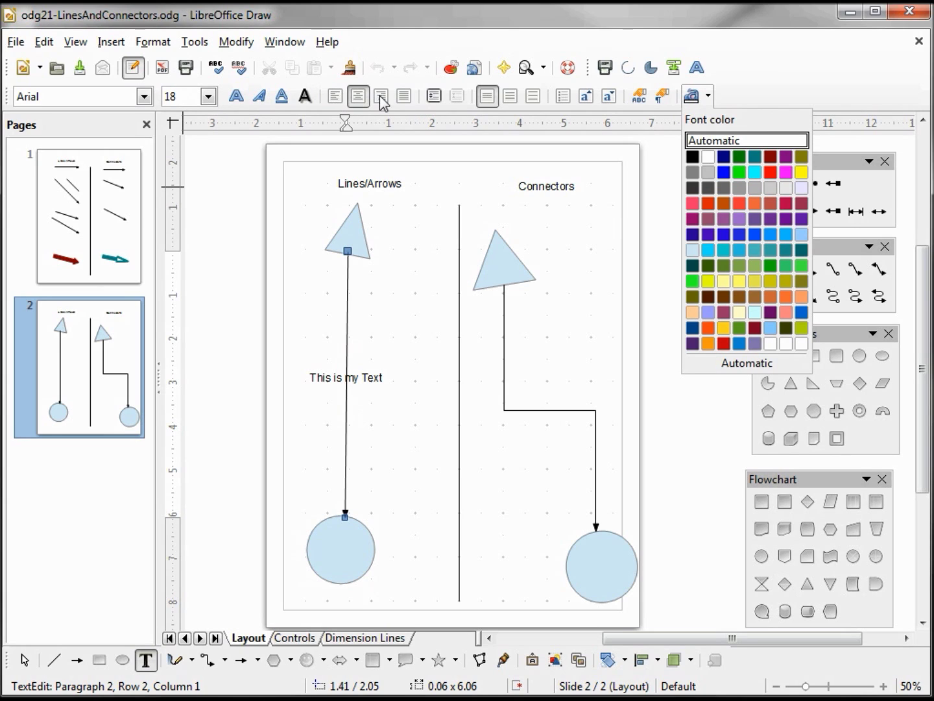
left_click(356, 242)
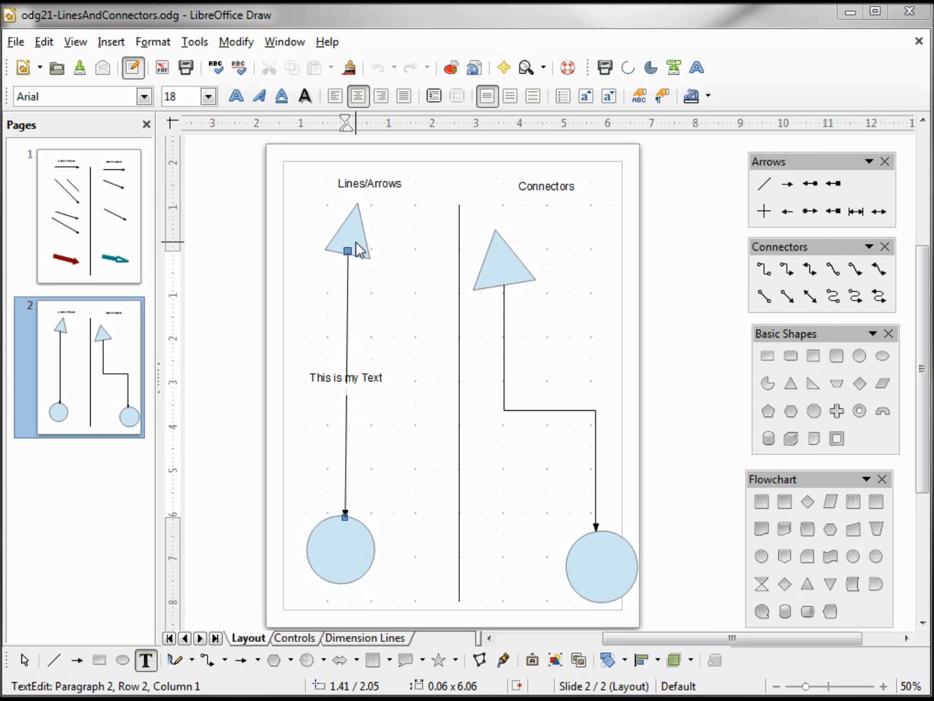
left_click(548, 409)
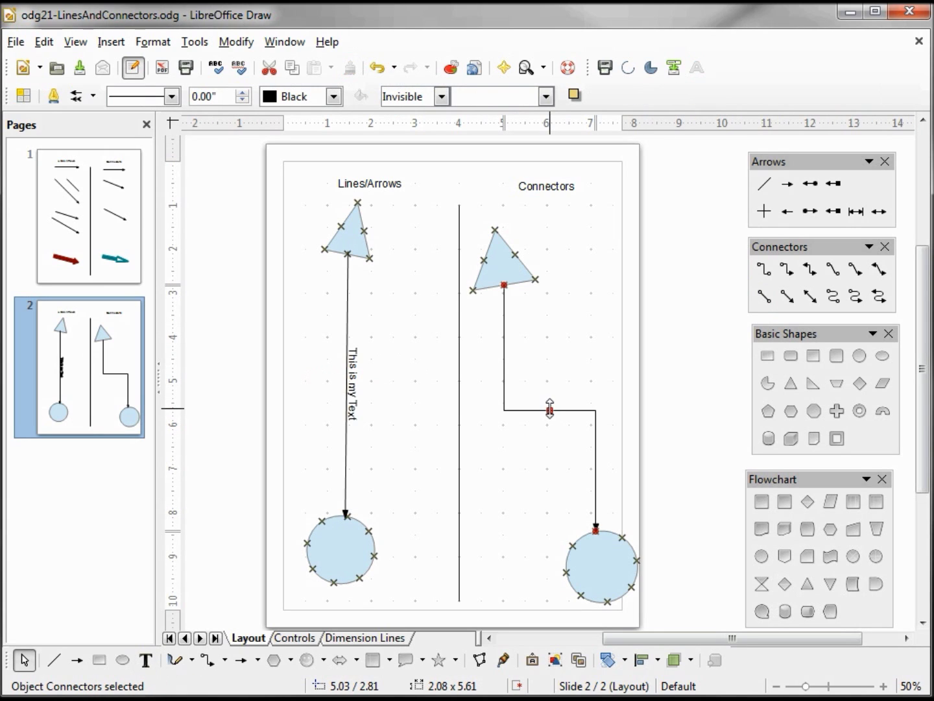
- Give the elbow connector the label 'This is my Text'
double_click(550, 409)
type("This is")
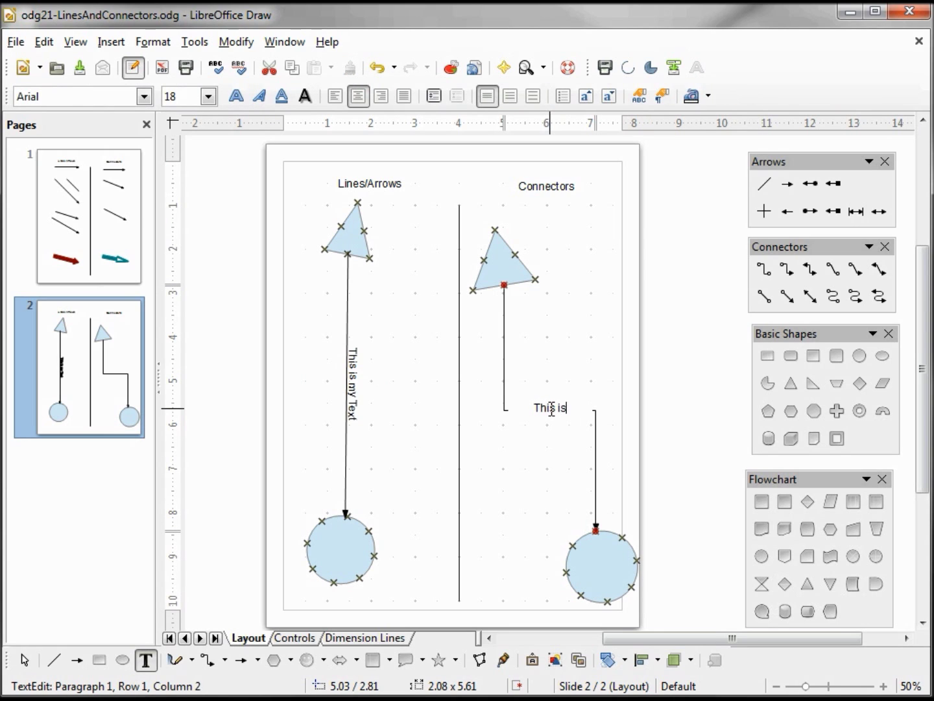
type(" my Text")
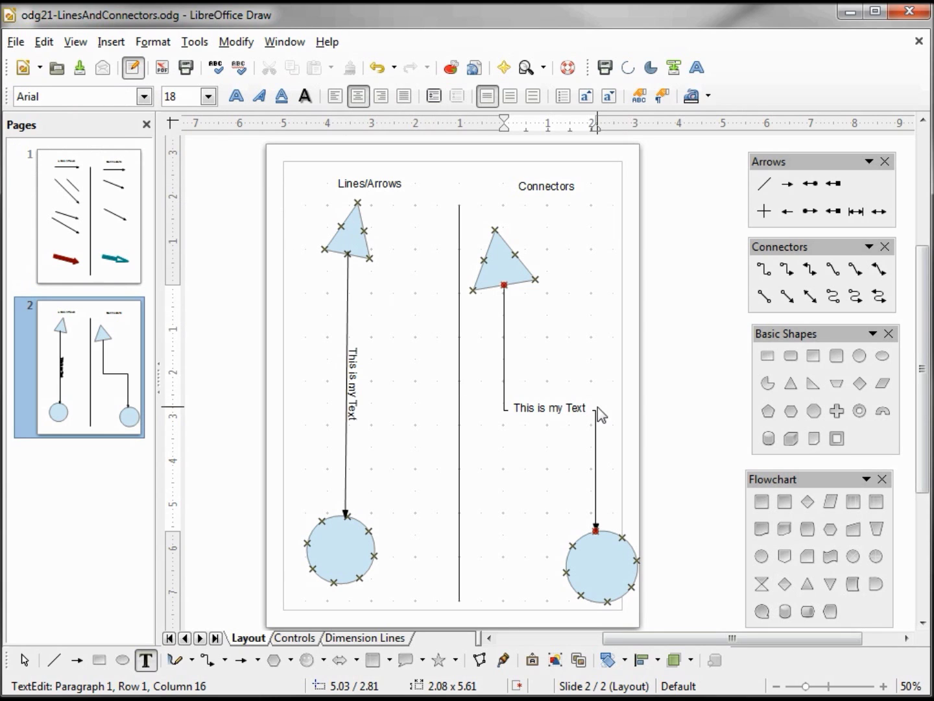
left_click(595, 570)
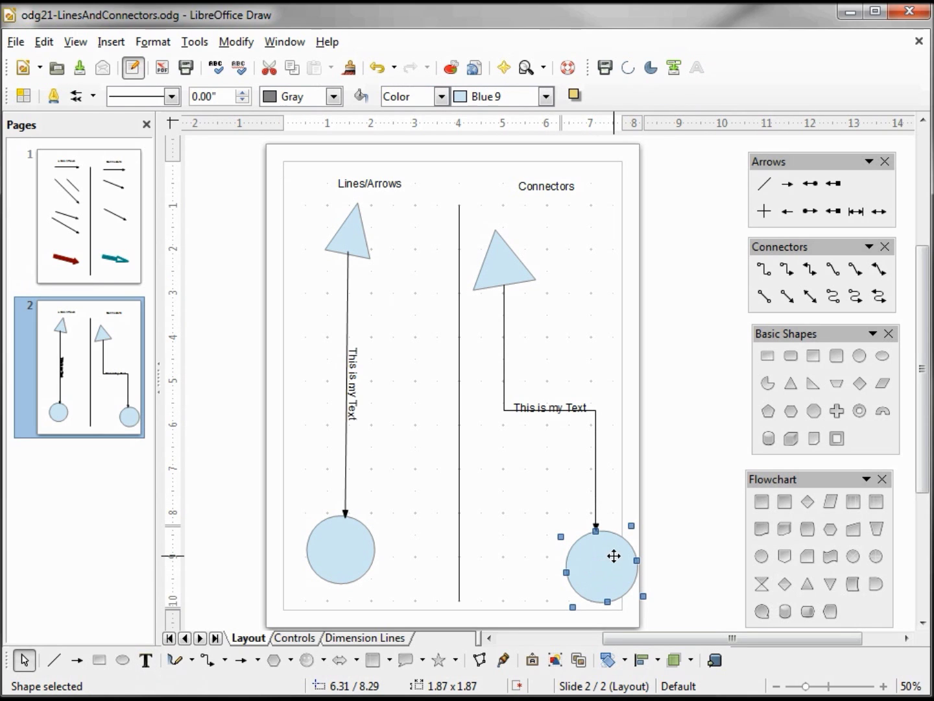
- Move both circles up, then attach the left line's lower end to the left circle's top
left_click_drag(614, 557, 578, 533)
left_click_drag(351, 536, 431, 390)
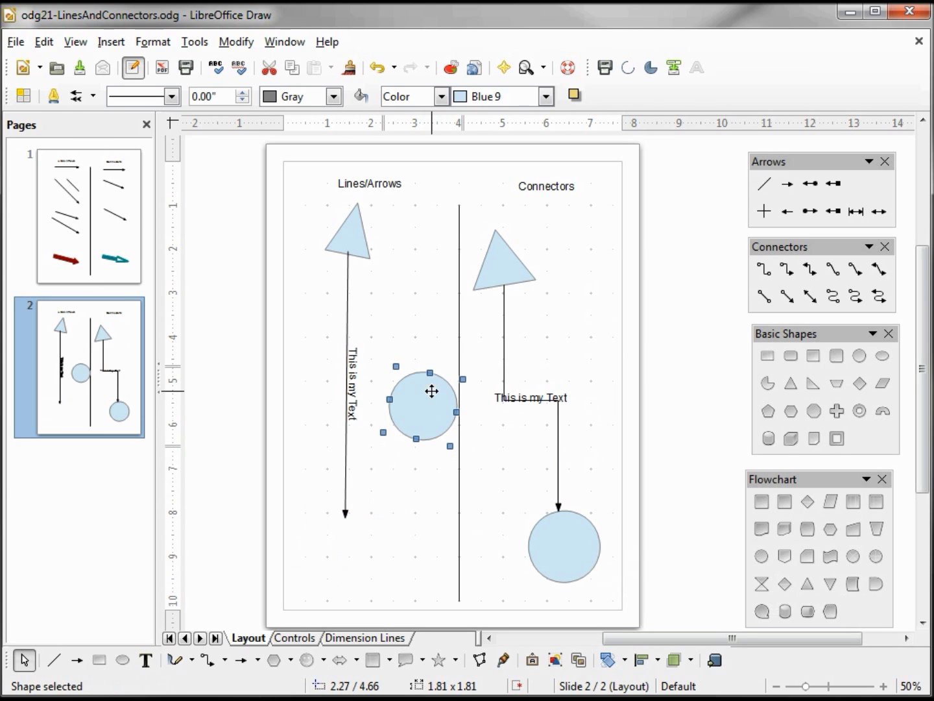
left_click(346, 512)
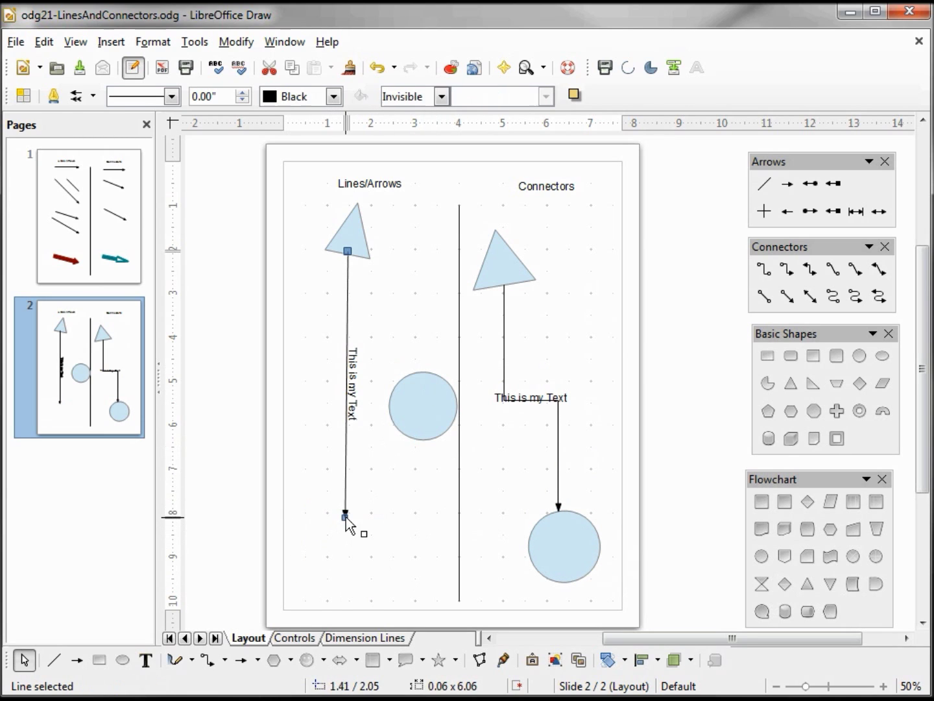
left_click_drag(345, 516, 411, 371)
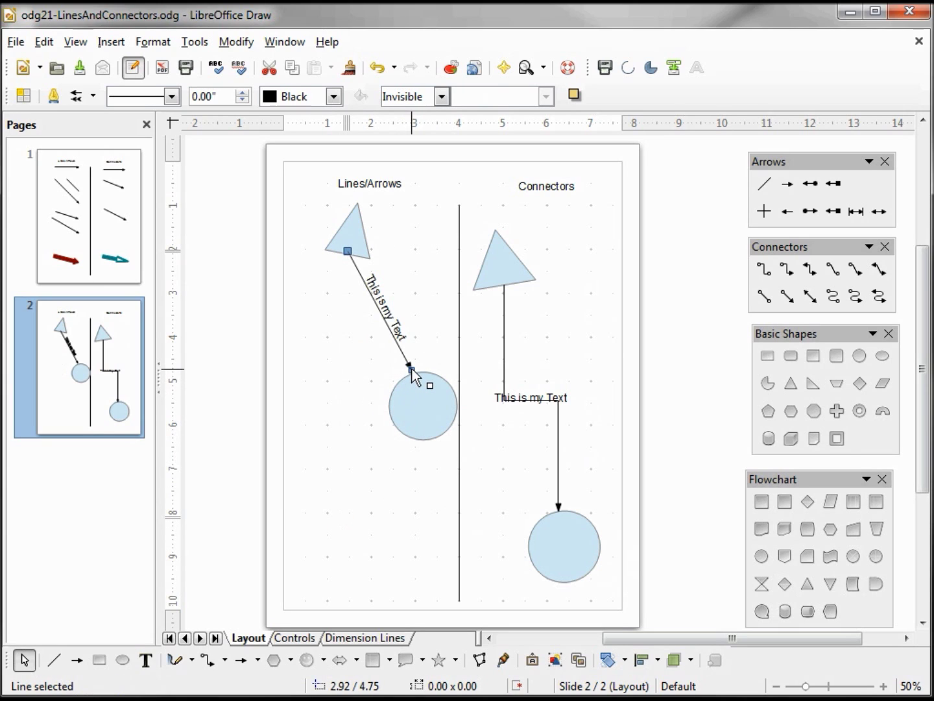
left_click(397, 329)
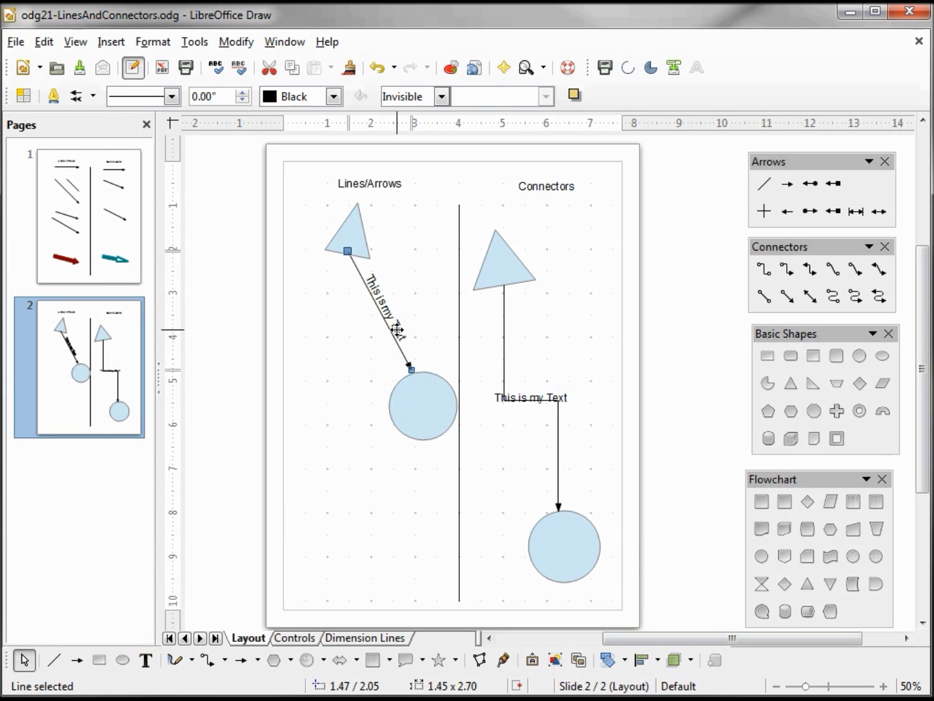
- Open the connector label's Text settings, leaving it with no text animation
left_click(529, 399)
left_click(529, 396)
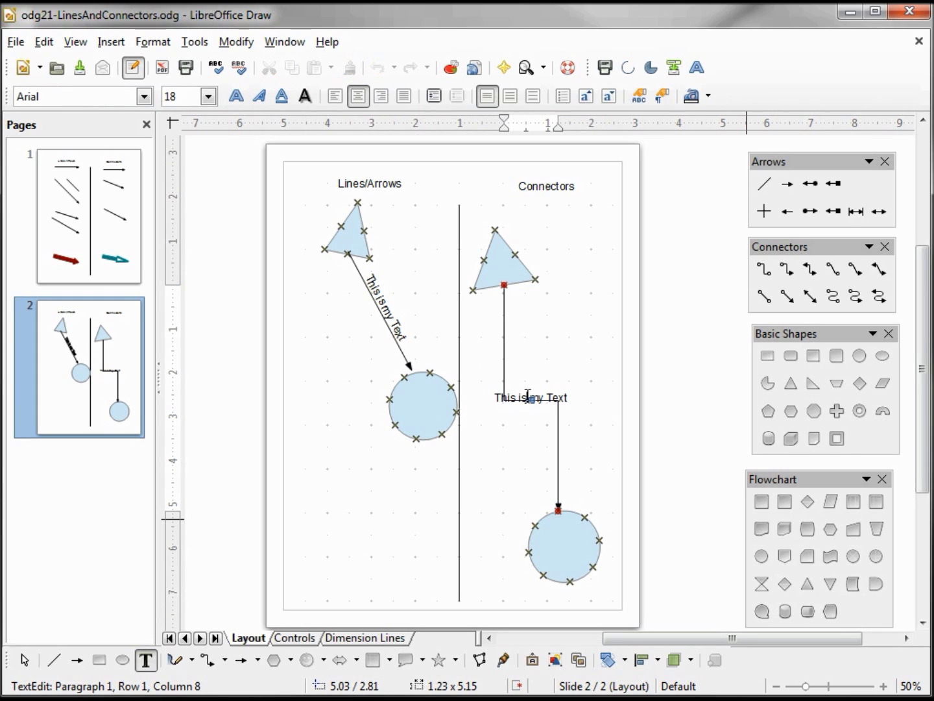
right_click(529, 396)
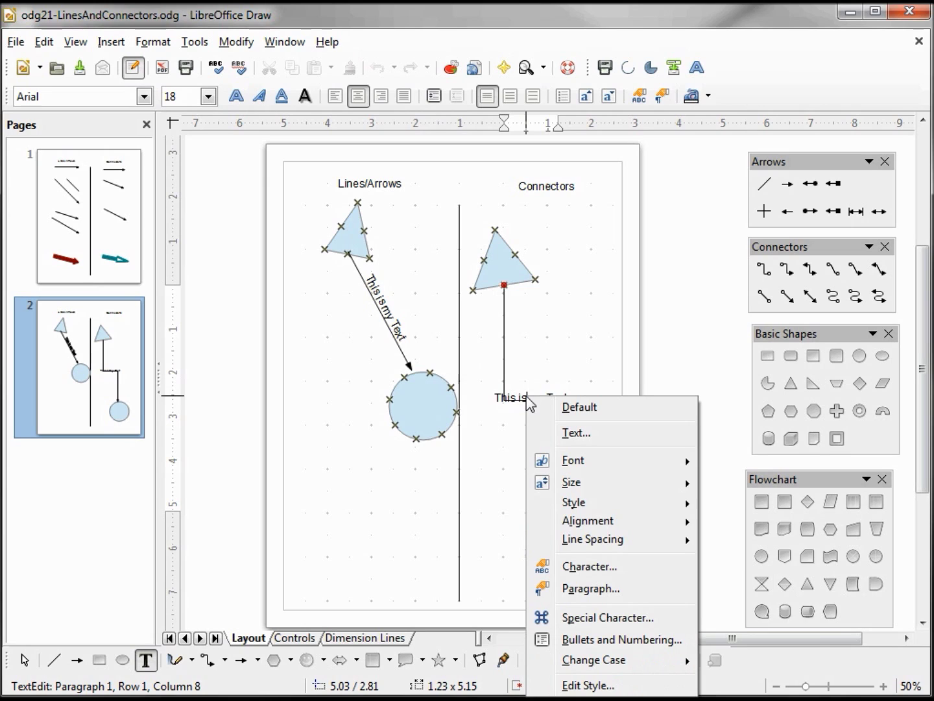
mouse_move(609, 506)
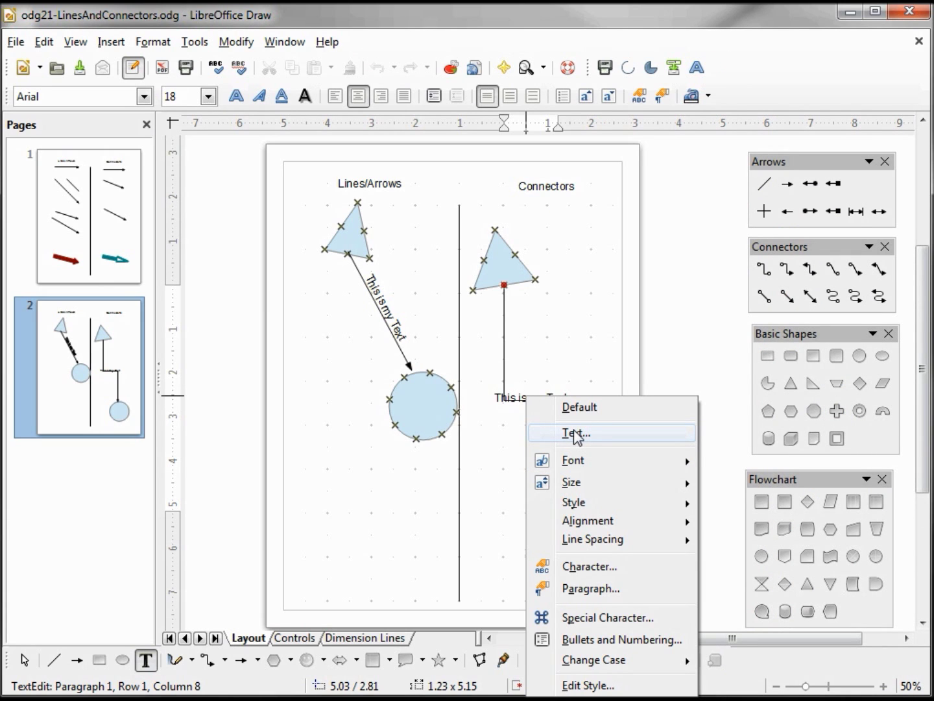
left_click(575, 433)
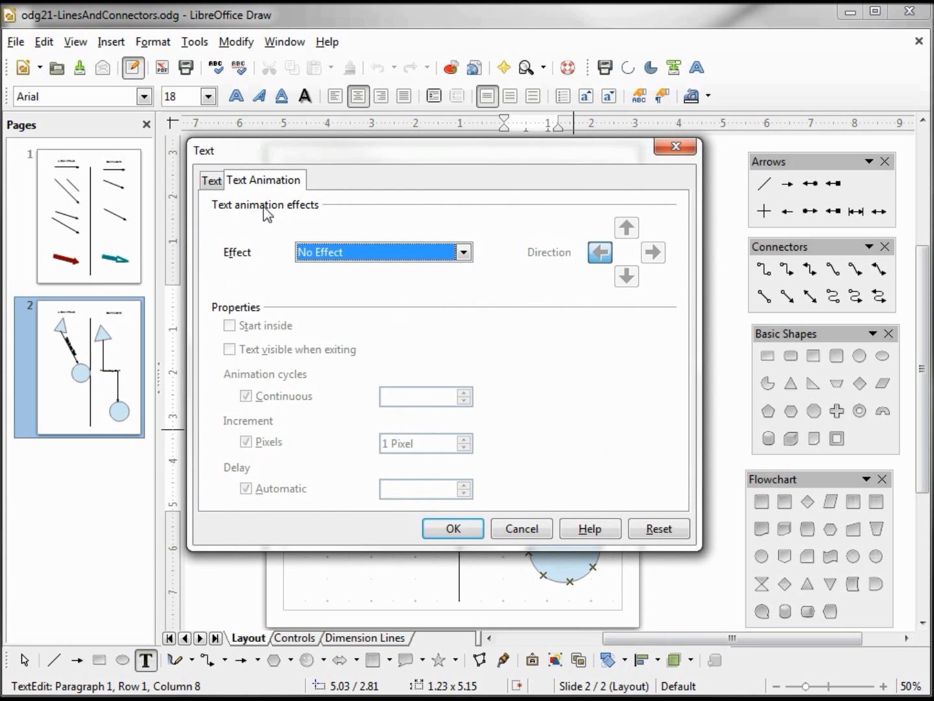
left_click(464, 252)
left_click(382, 228)
- Set the connector label's text anchor to top-left, then reopen its Text settings
left_click(211, 183)
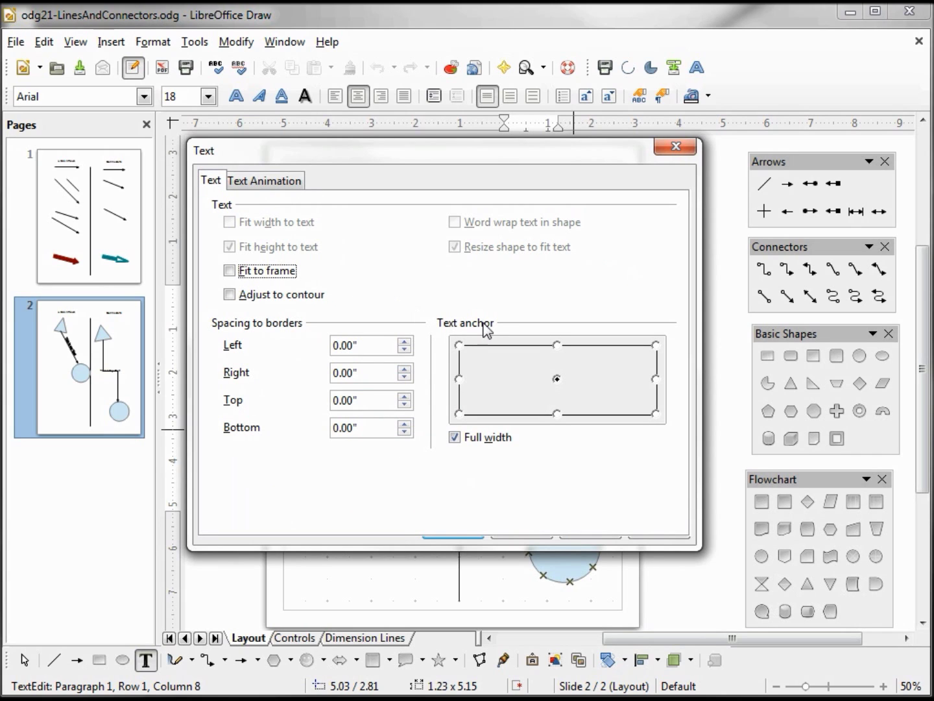
left_click(459, 346)
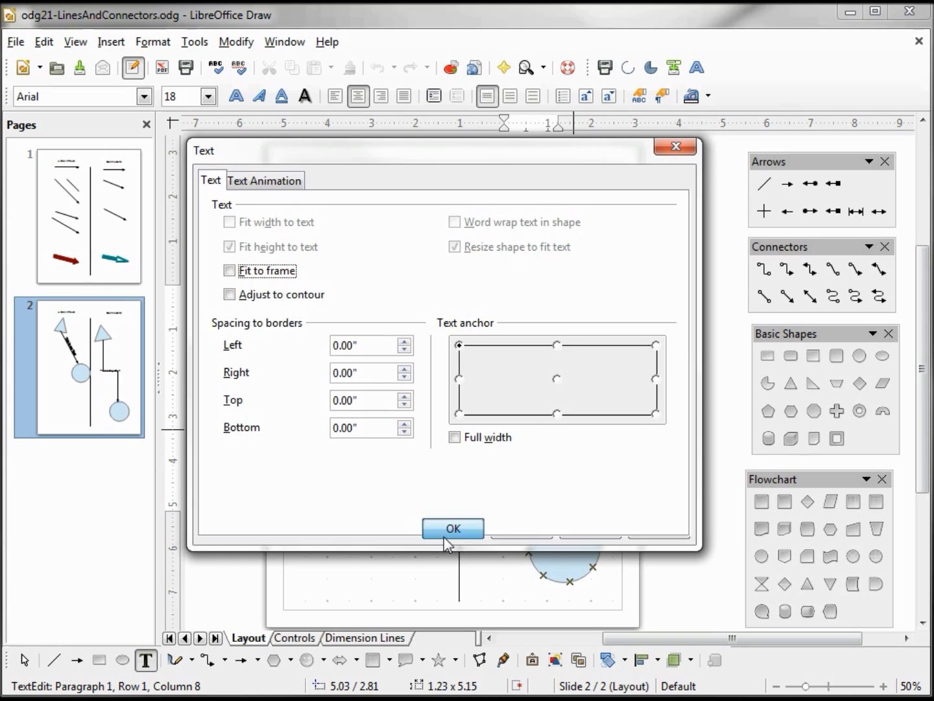
left_click(450, 530)
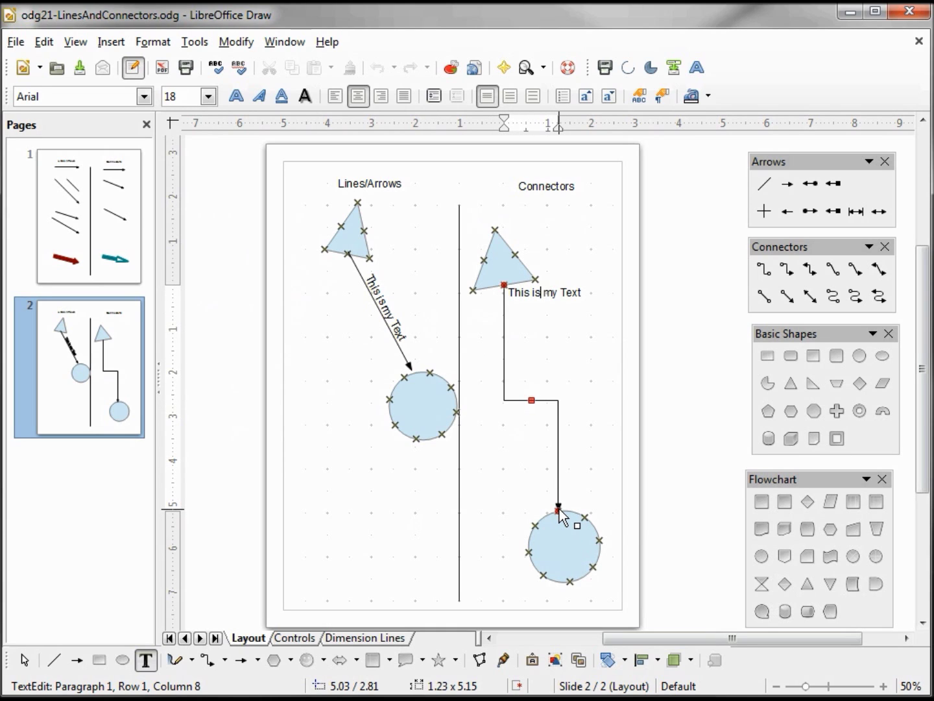
right_click(535, 294)
left_click(569, 329)
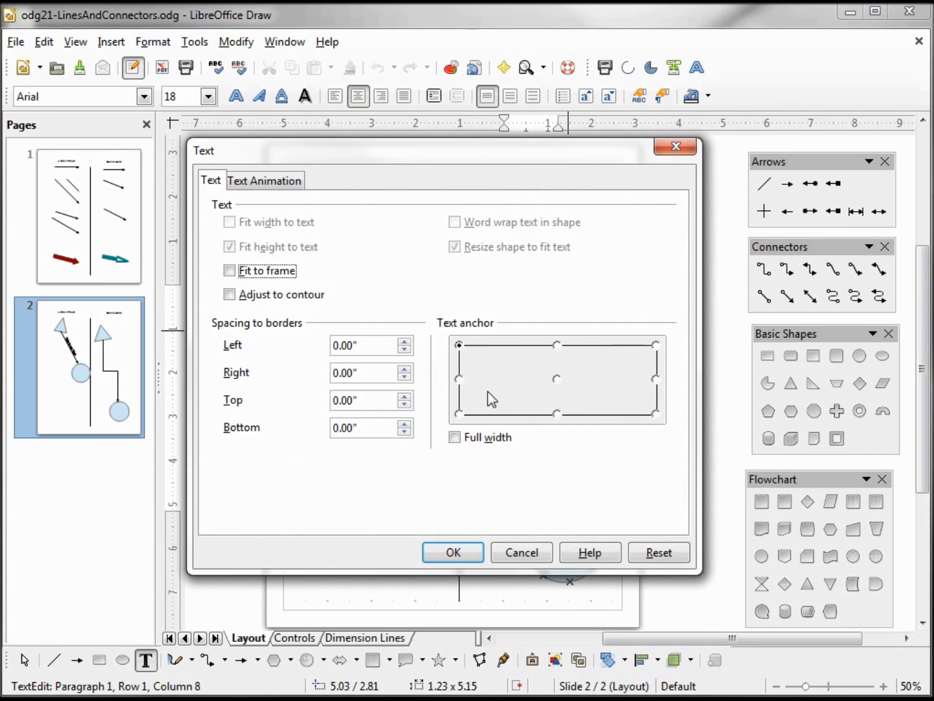
- Anchor the connector label at its bottom-right corner
left_click(656, 413)
left_click(454, 552)
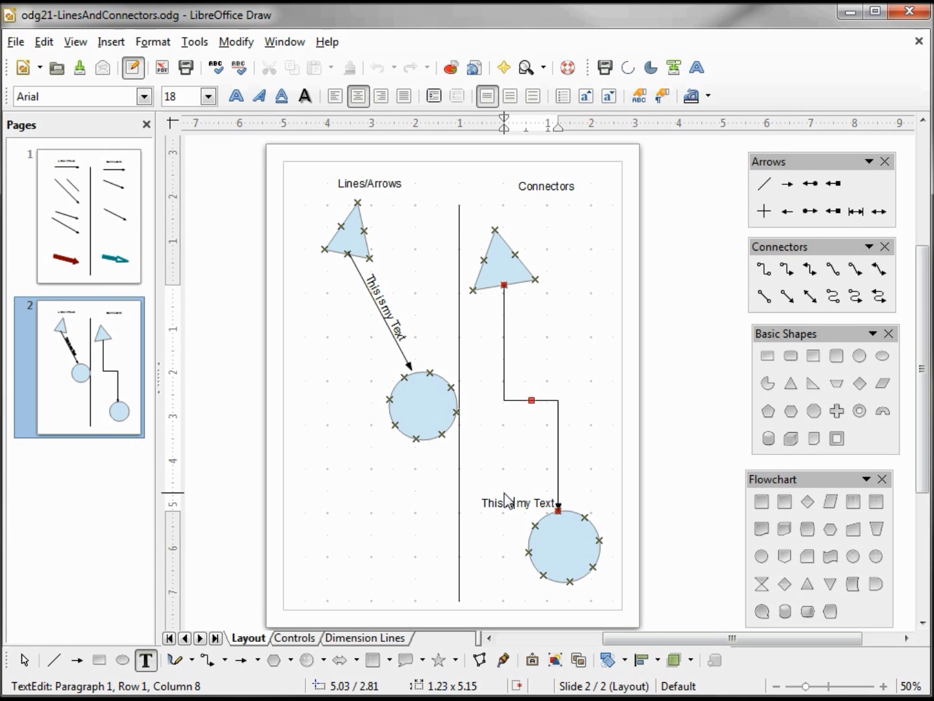
key("Home")
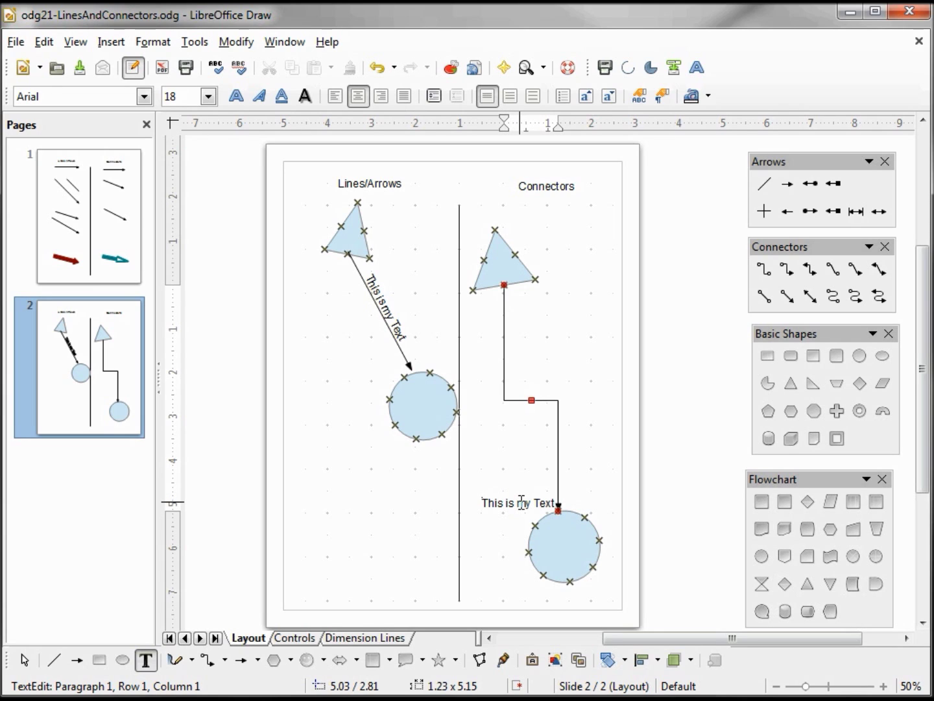
- Re-anchor the connector label at the centre and finish editing
right_click(521, 503)
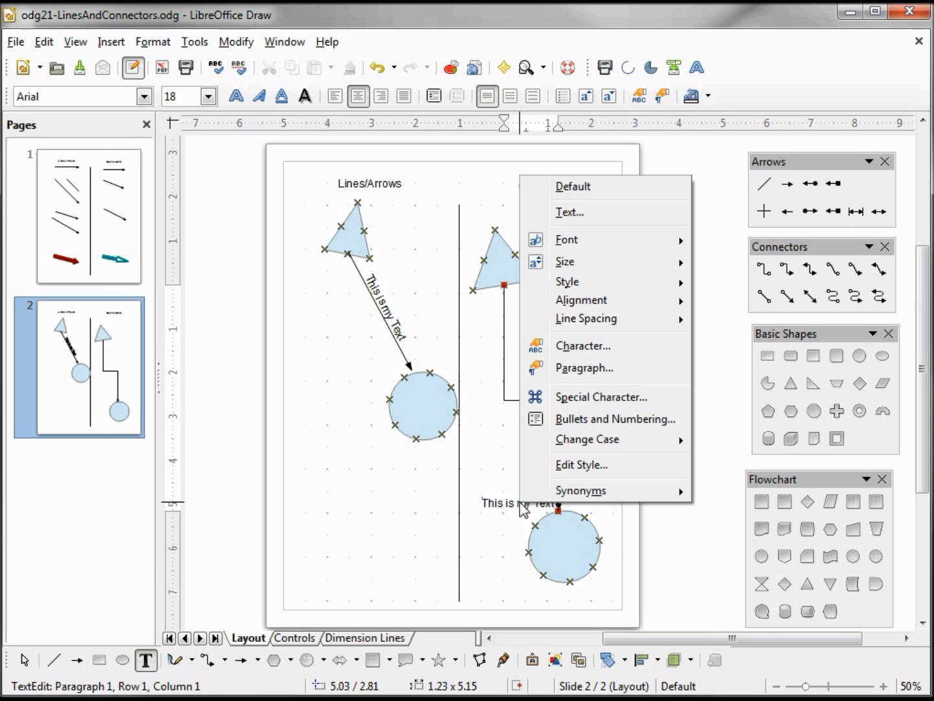
left_click(571, 213)
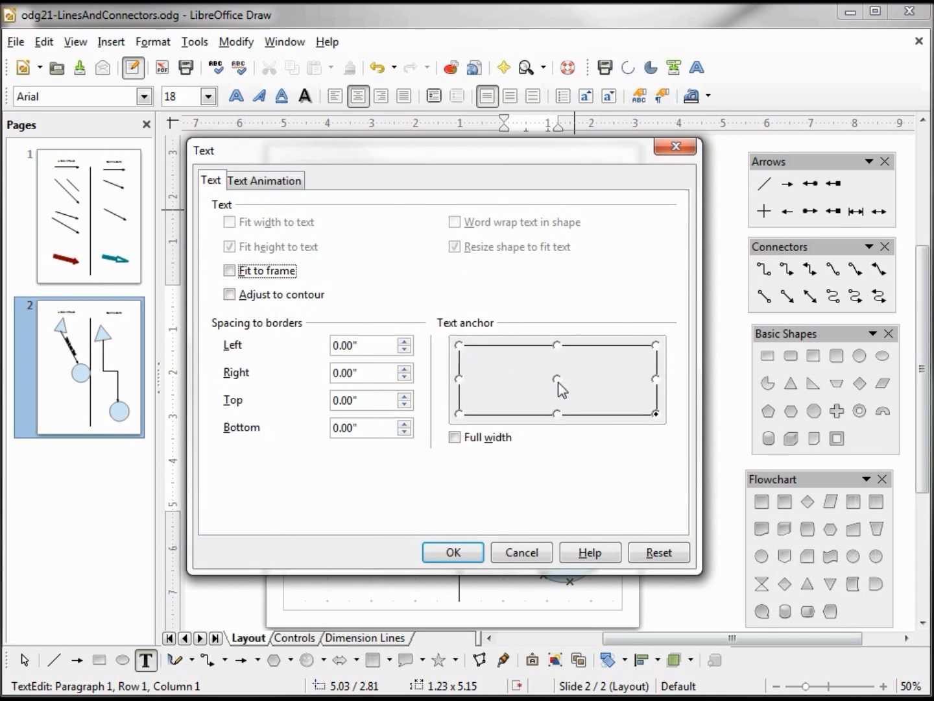
left_click(557, 382)
left_click(453, 553)
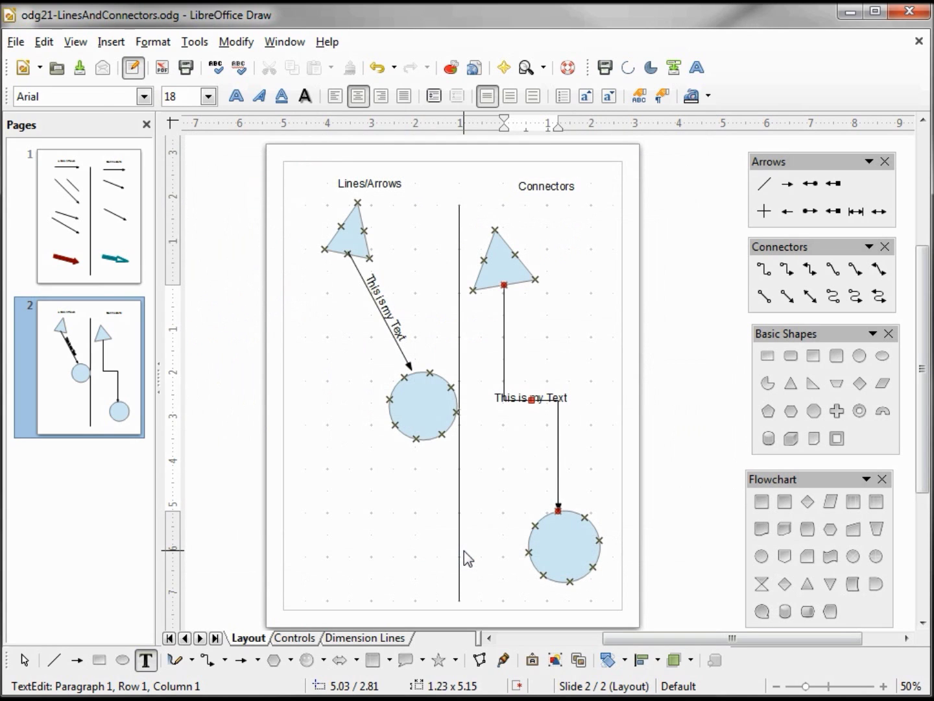
left_click(464, 551)
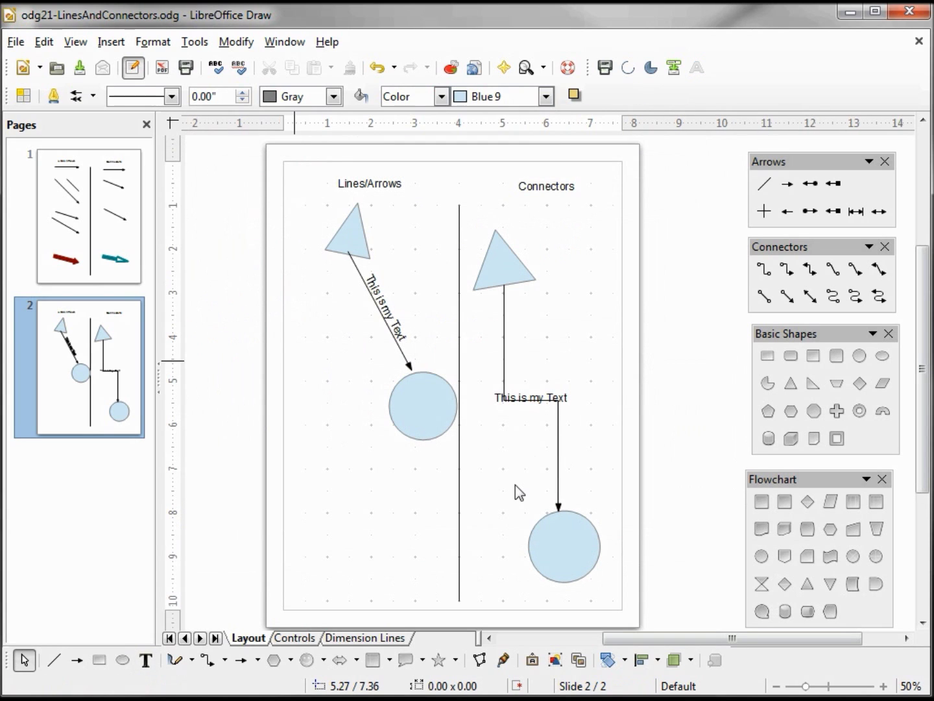
- Anchor the left line's label at the top-left, near the triangle
double_click(386, 312)
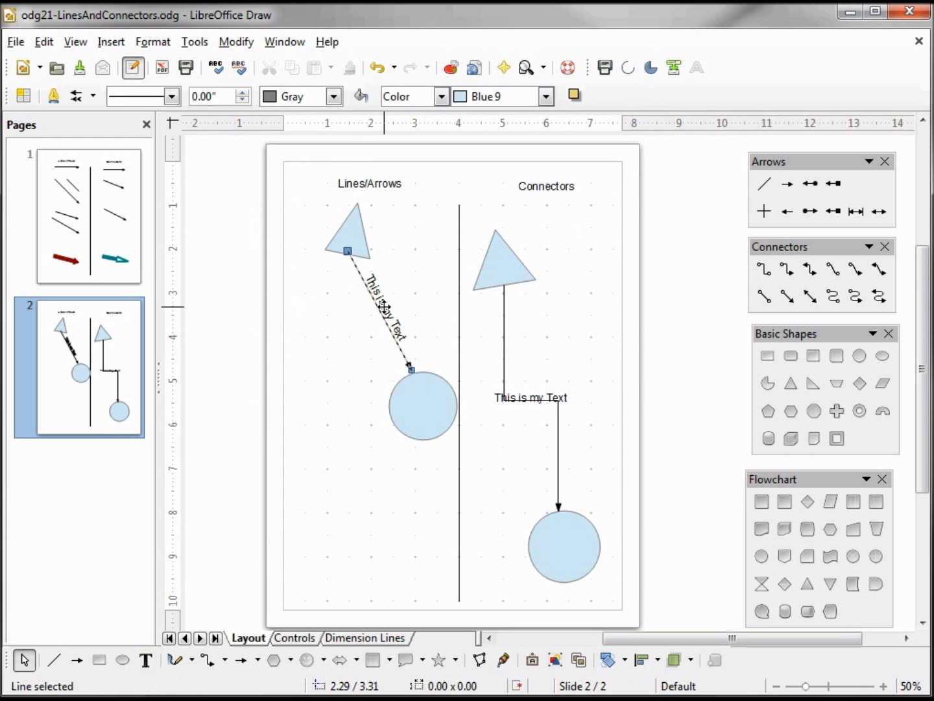
right_click(385, 310)
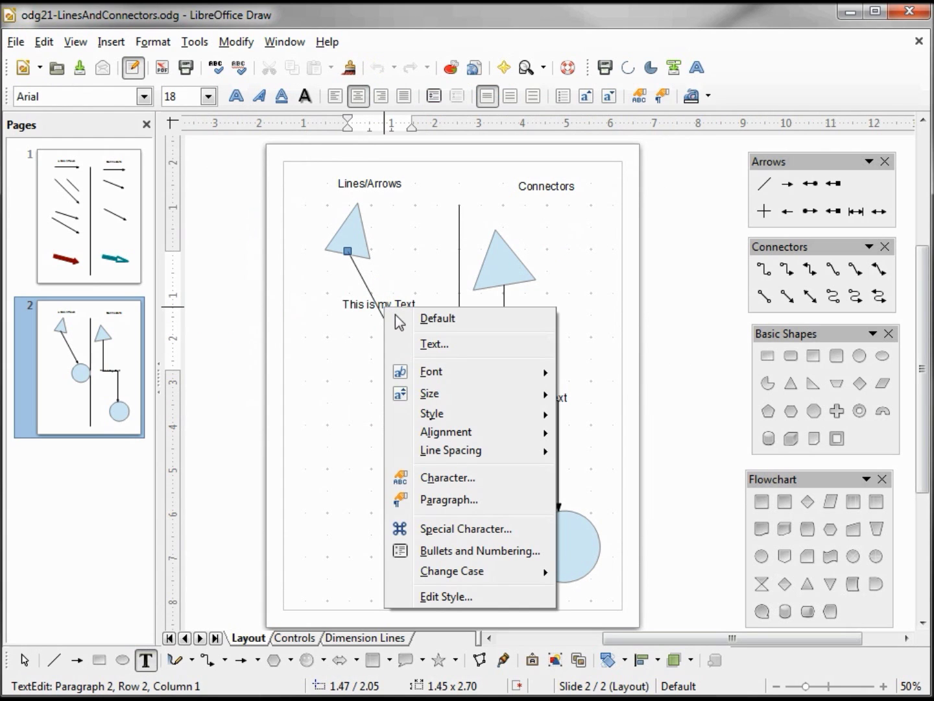
left_click(433, 346)
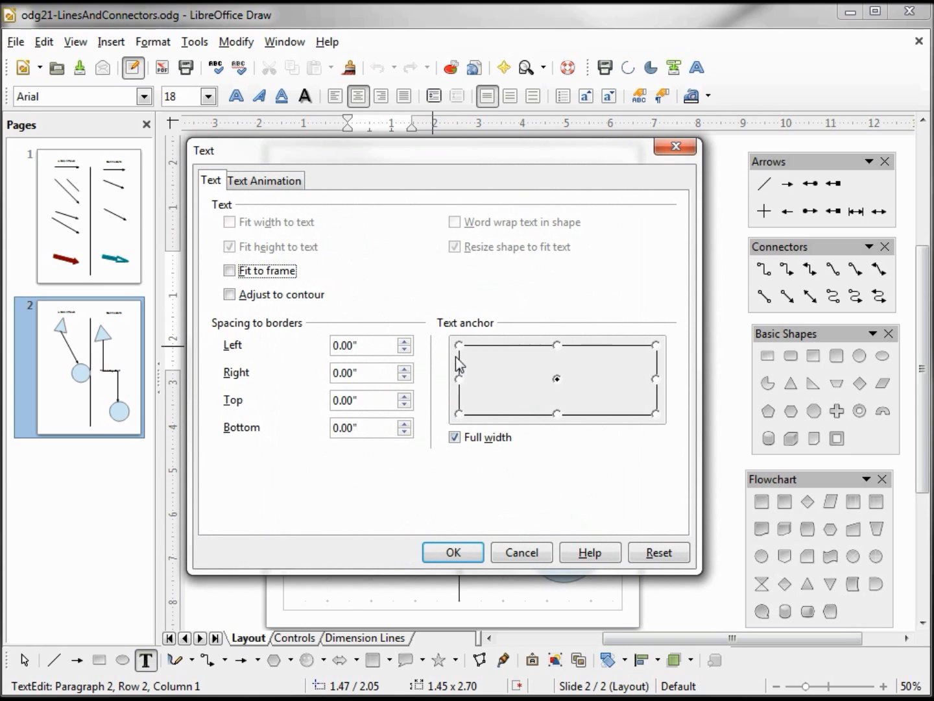
left_click(458, 346)
left_click(454, 552)
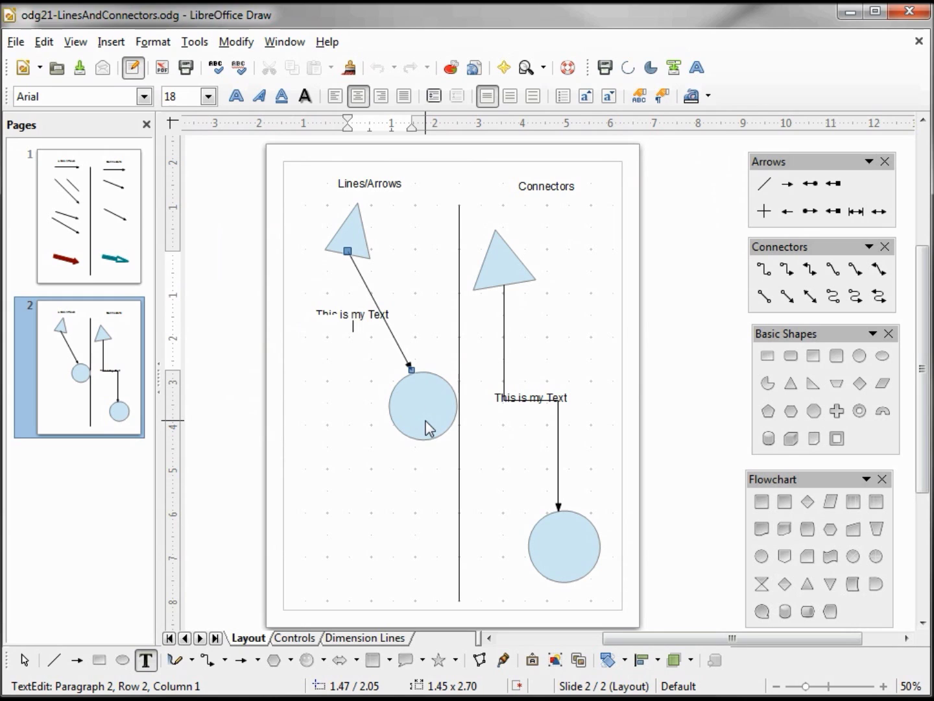
left_click(429, 428)
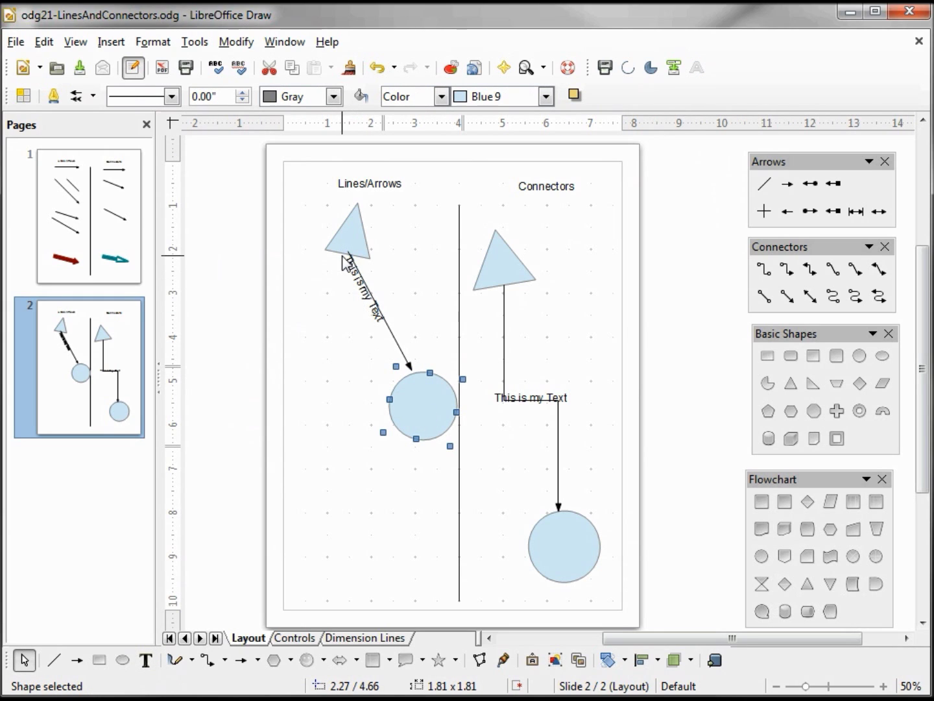
- Re-anchor the left line's label at the centre of the line
double_click(359, 289)
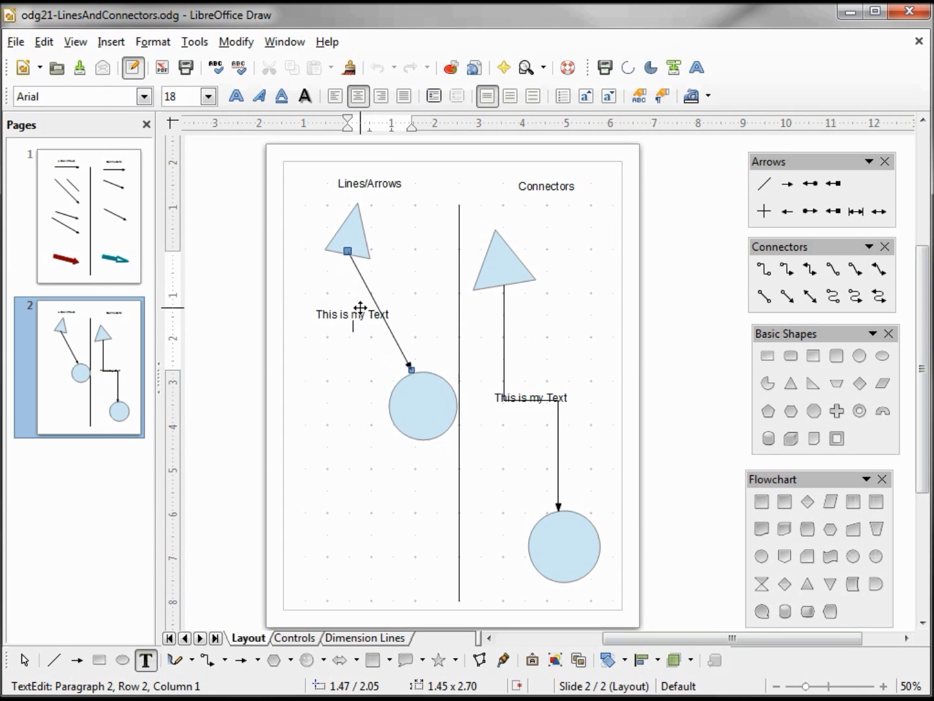
right_click(359, 316)
left_click(410, 359)
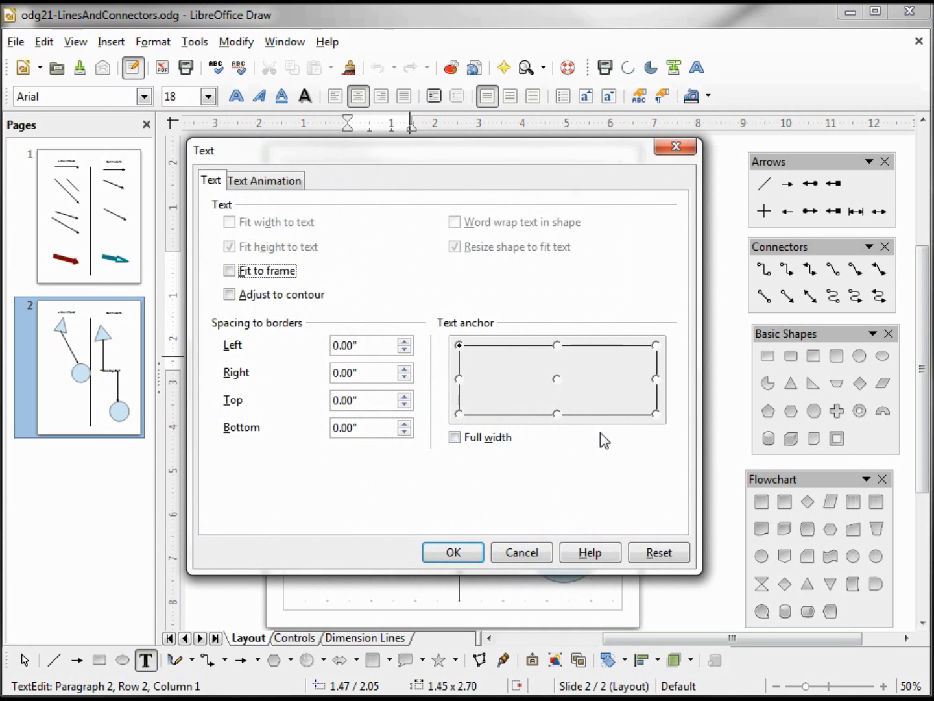
left_click(558, 377)
left_click(449, 555)
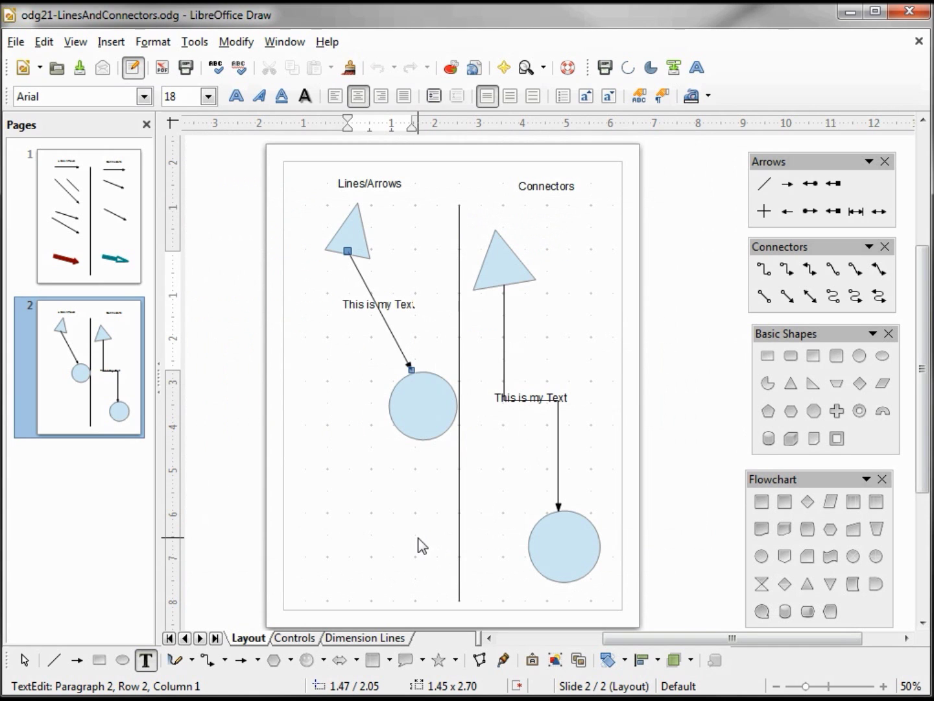